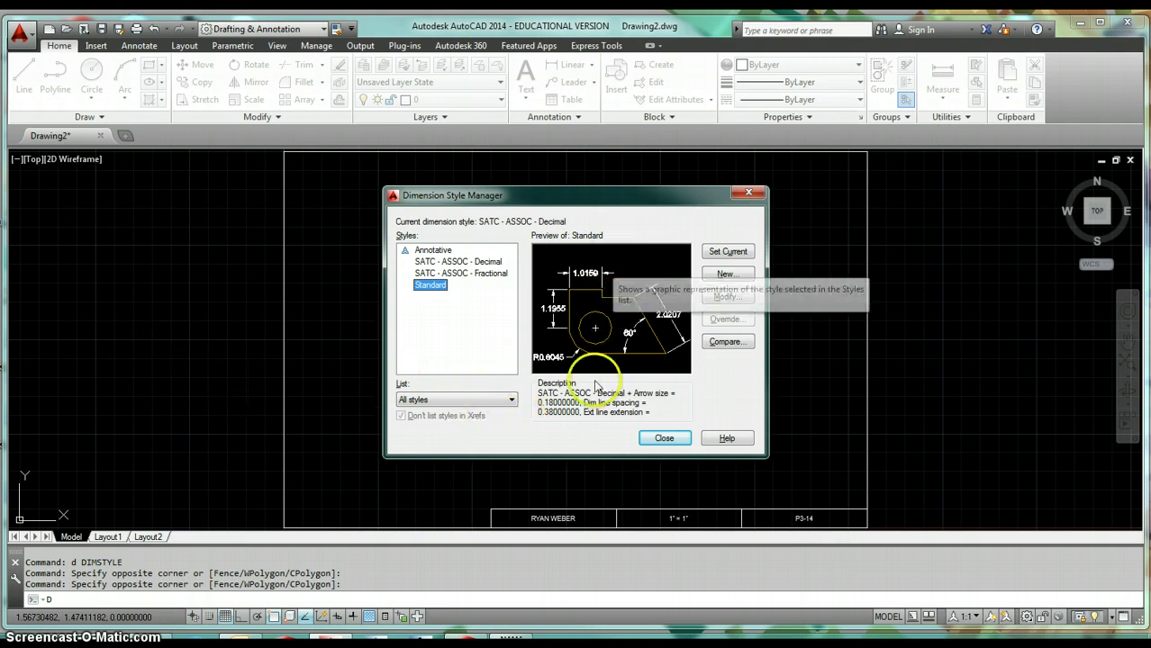
- Close the Dimension Style Manager and reopen it from the annotation style settings
left_click(663, 437)
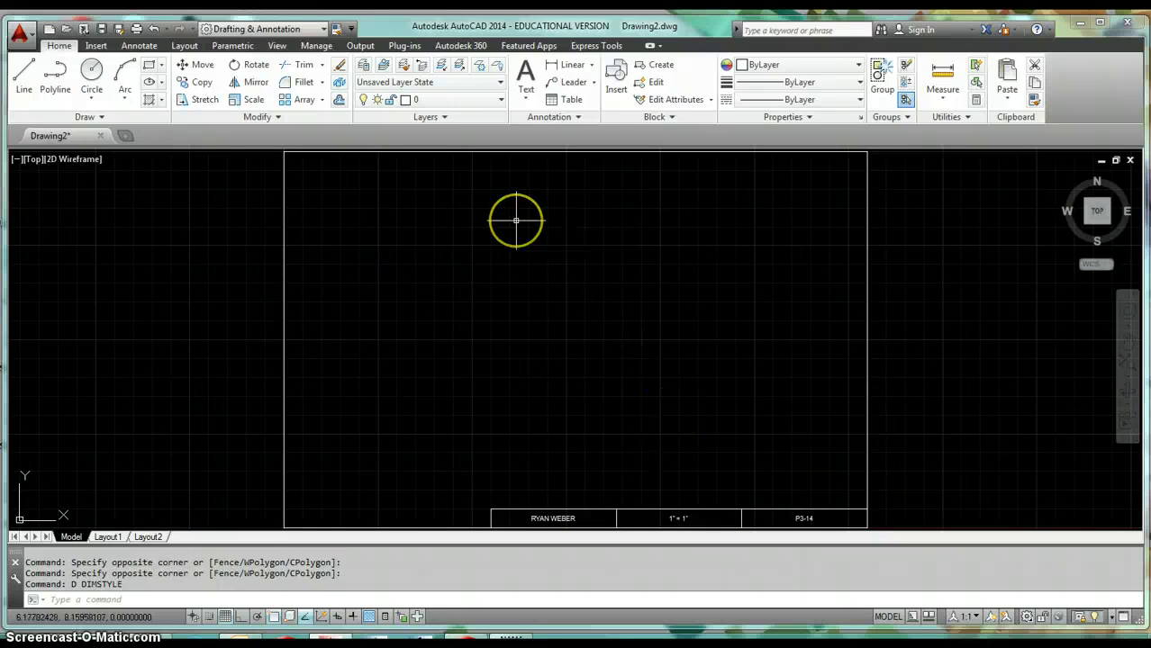
left_click(474, 317)
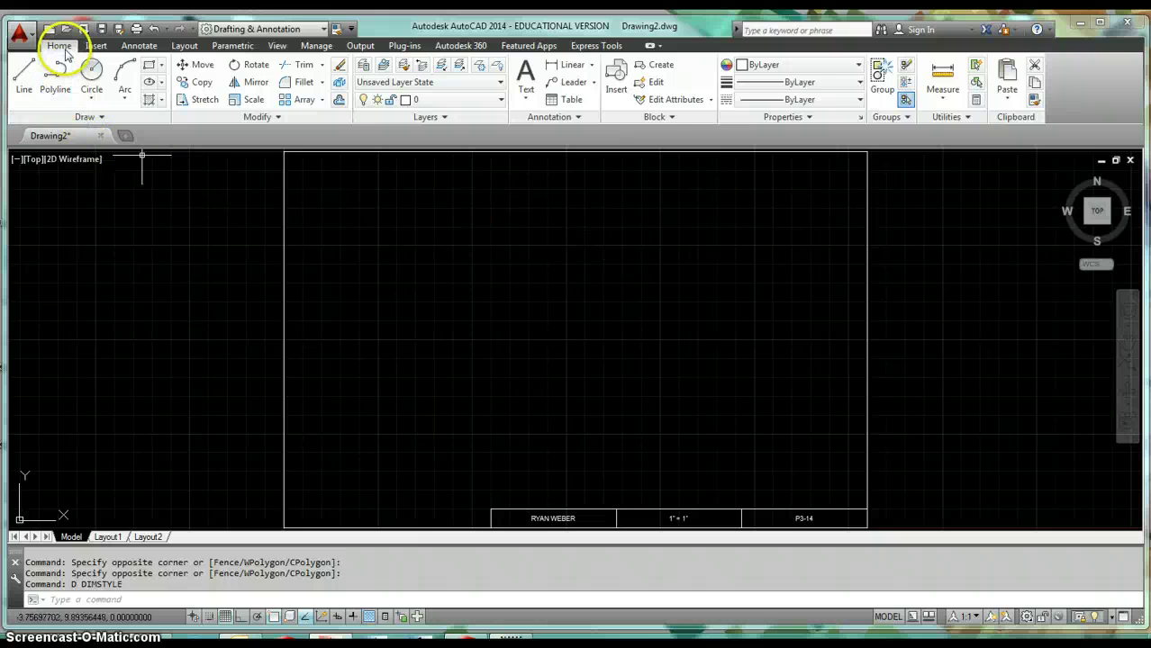
left_click(554, 121)
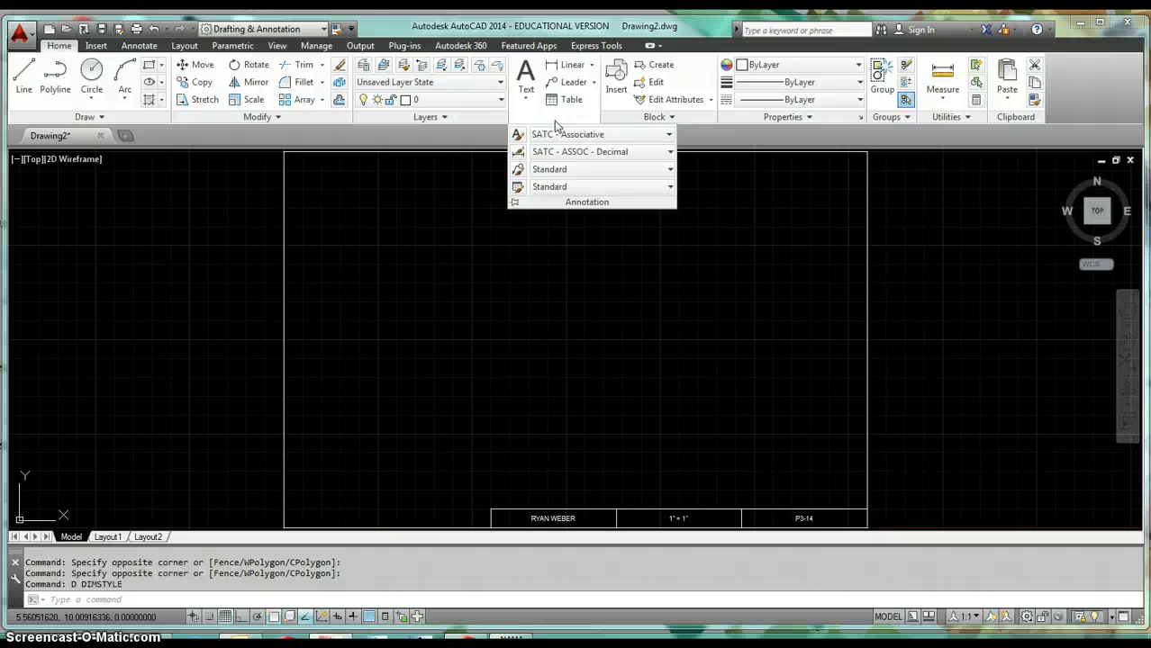
left_click(518, 155)
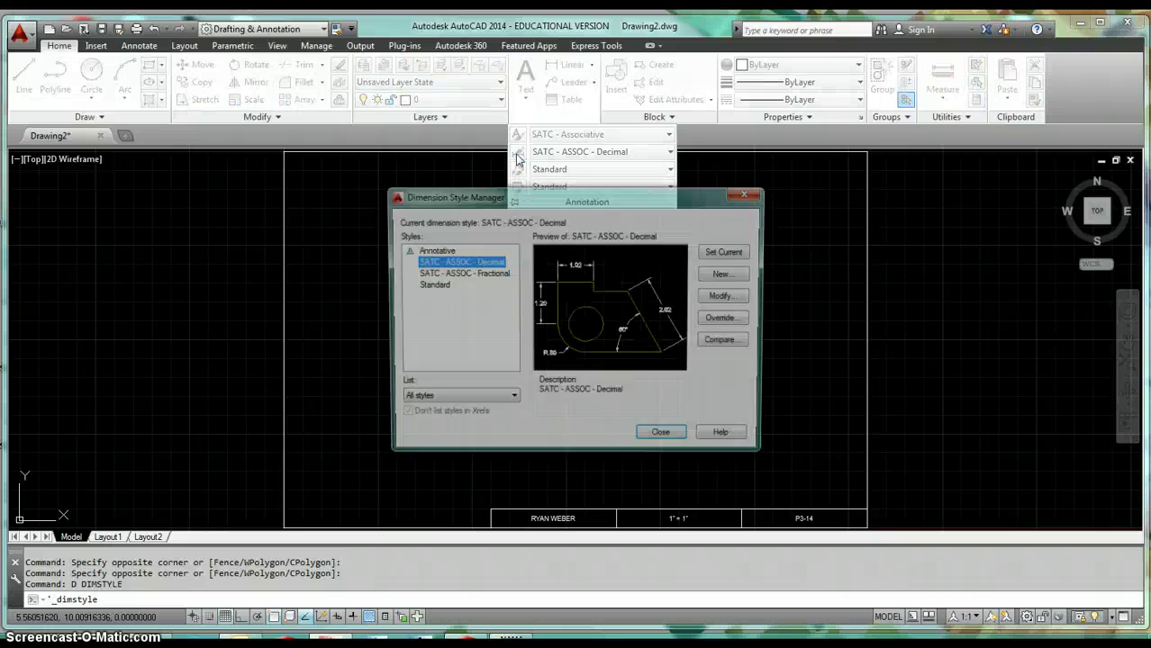
- Open the Standard dimension style for modification
left_click(430, 286)
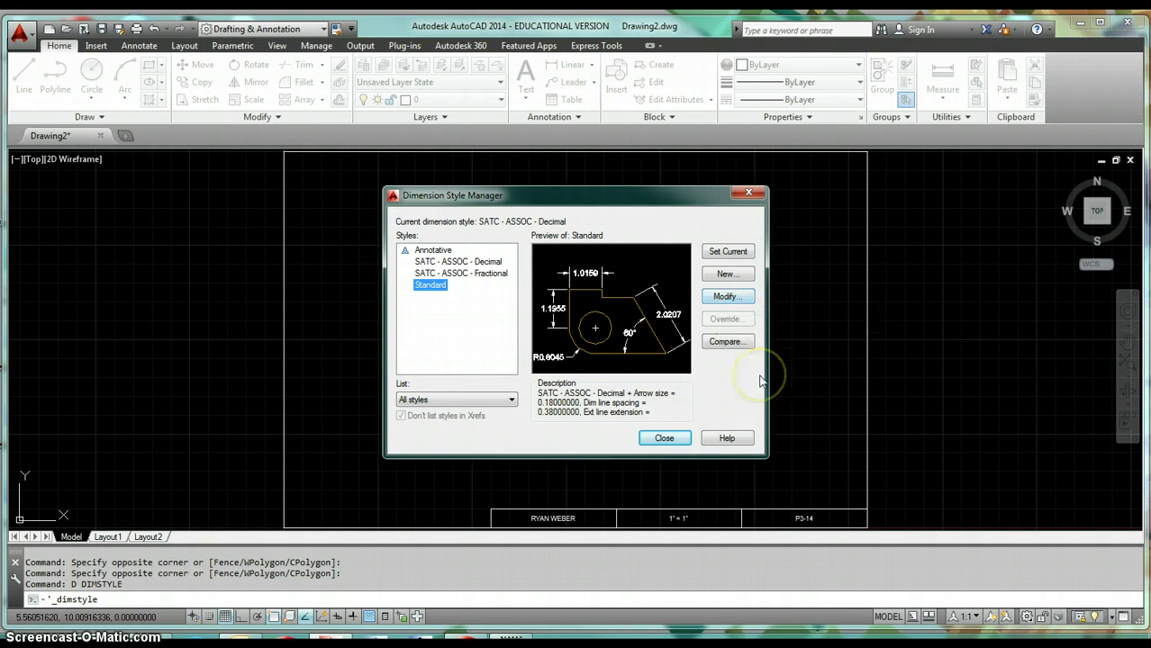
left_click(727, 300)
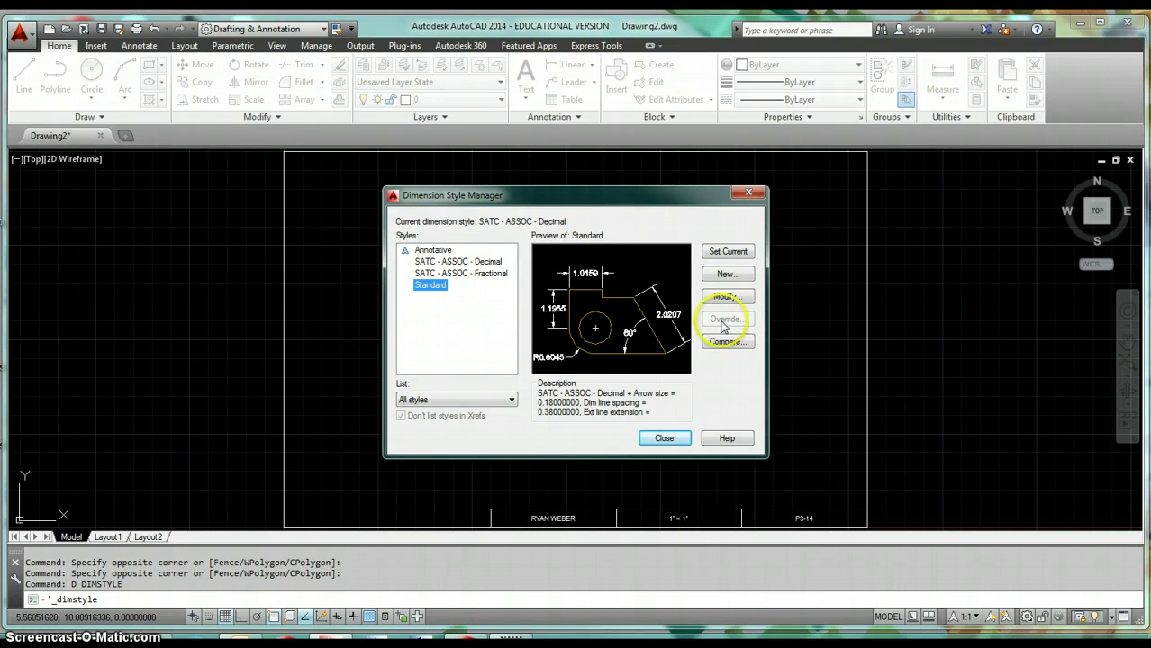
left_click(426, 286)
left_click(732, 300)
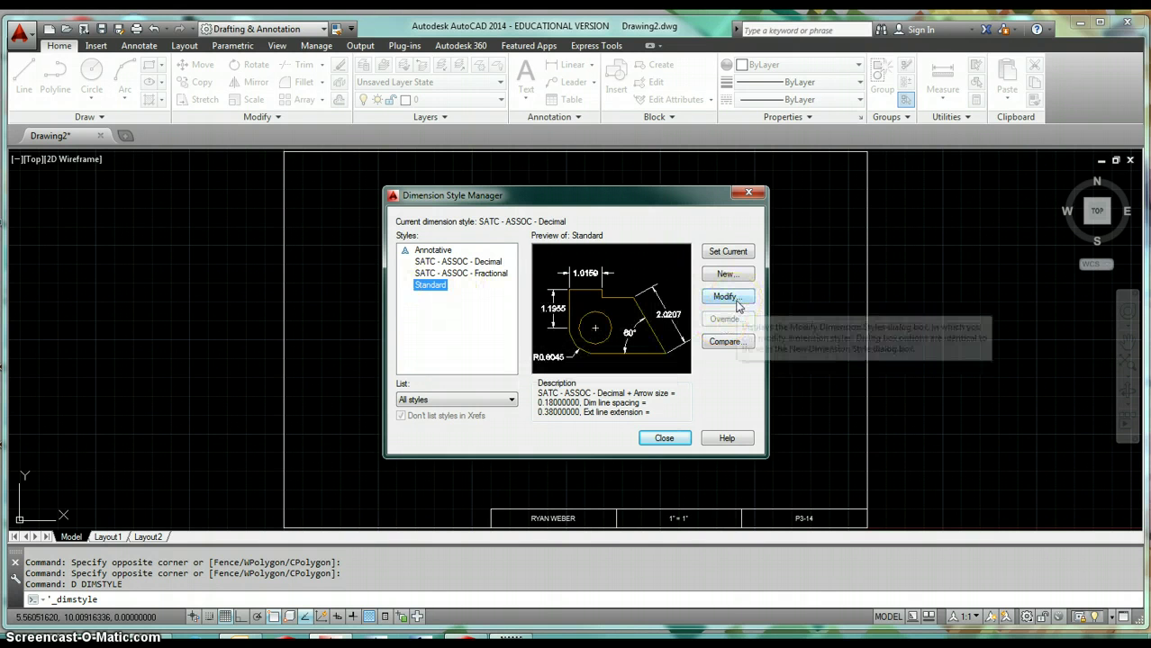
left_click(736, 302)
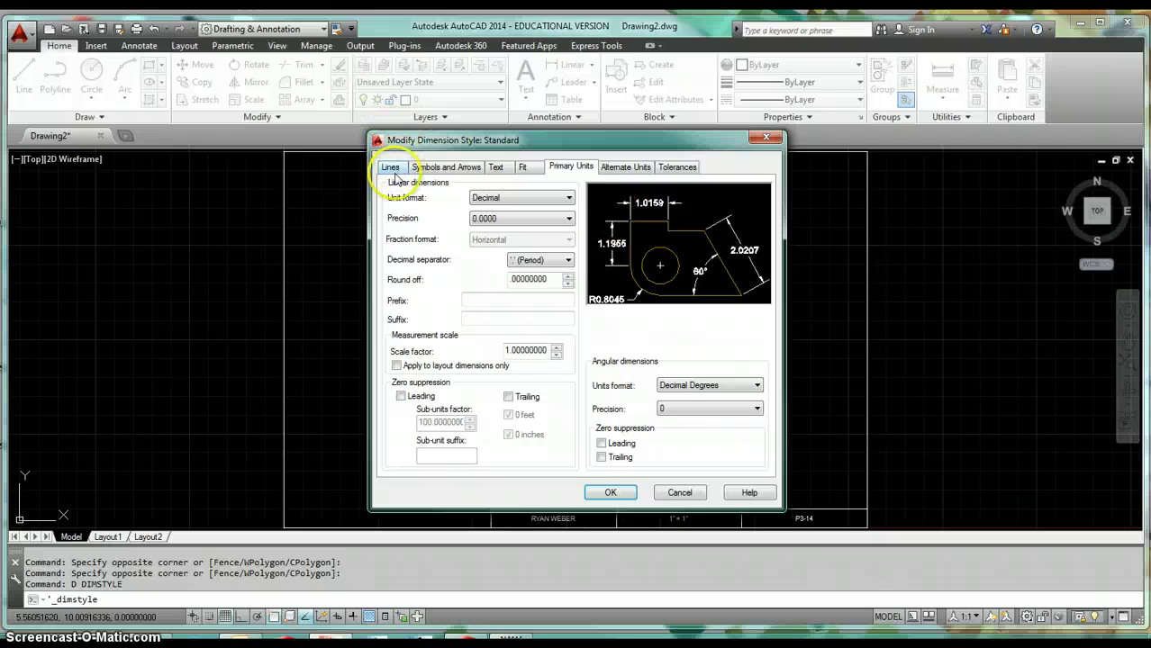
- Set the baseline spacing of the Standard style's dimension lines to .375
left_click(392, 168)
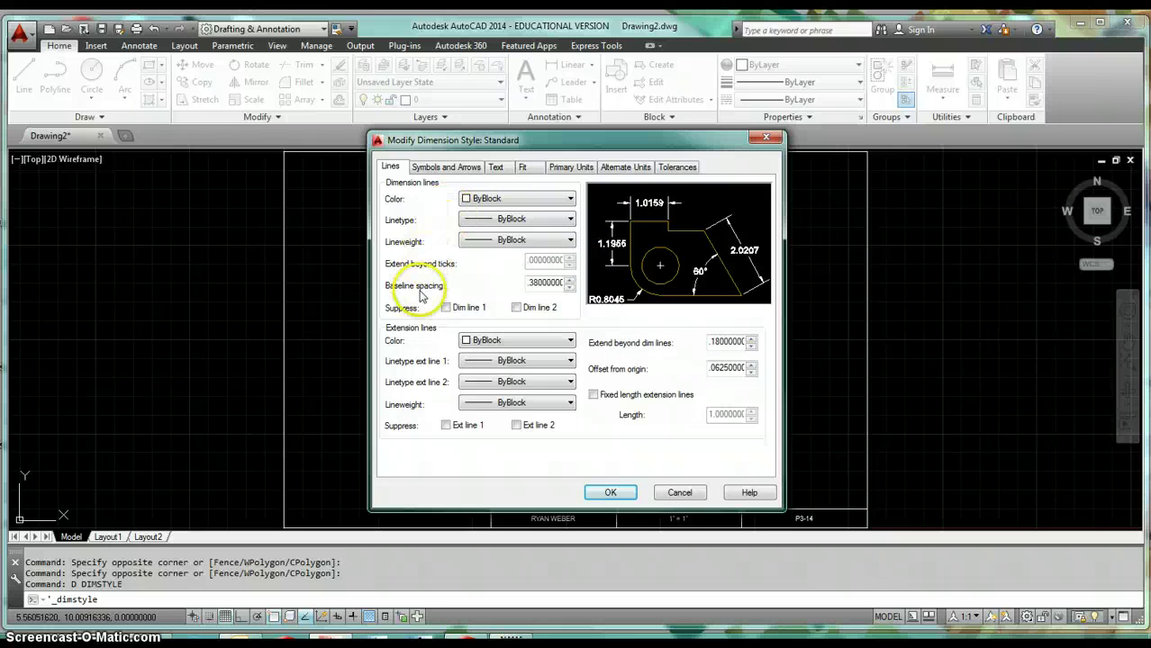
left_click(545, 283)
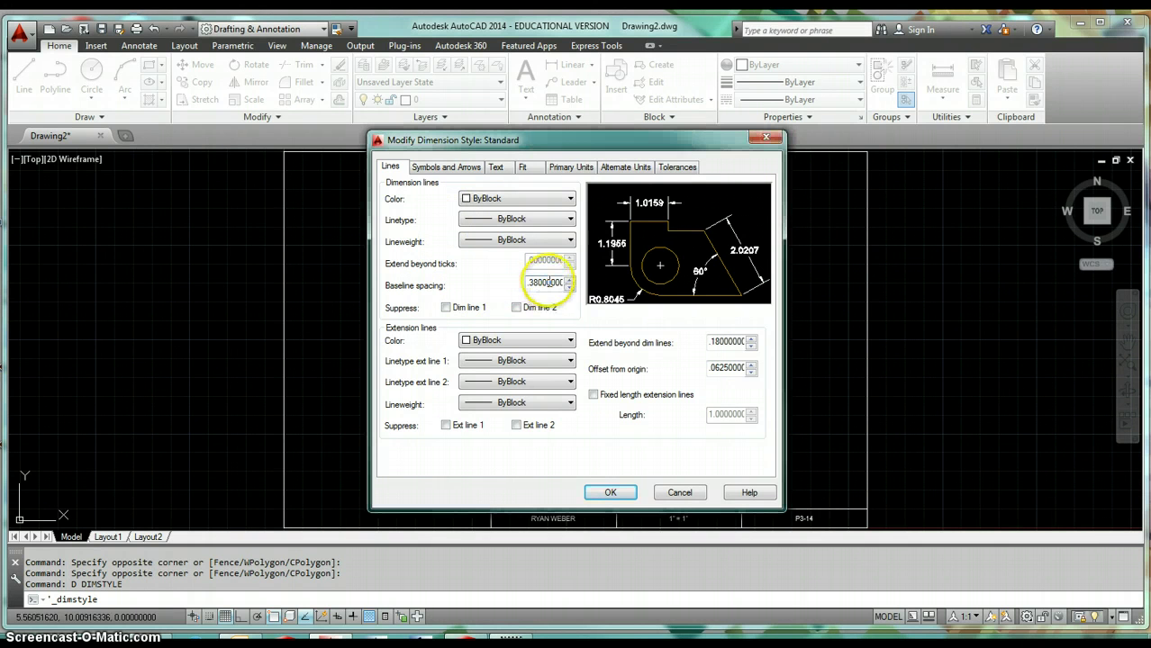
double_click(547, 282)
type(".3")
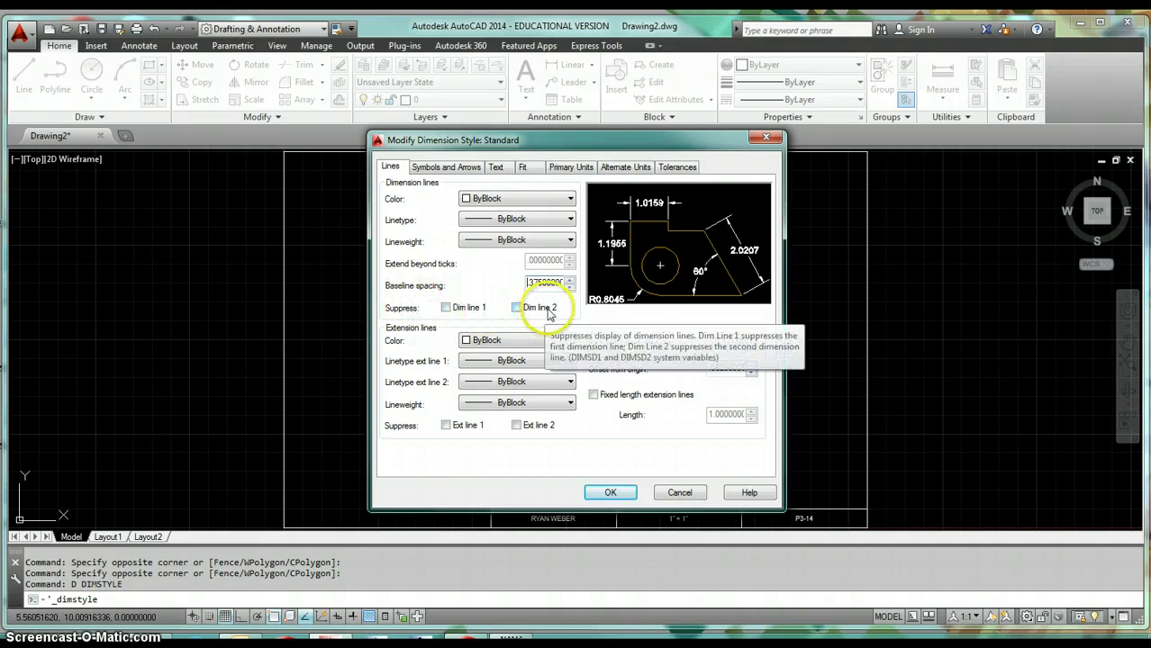
- Try suppressing dimension line 1 and dimension line 2 in turn, restoring each one
left_click(446, 308)
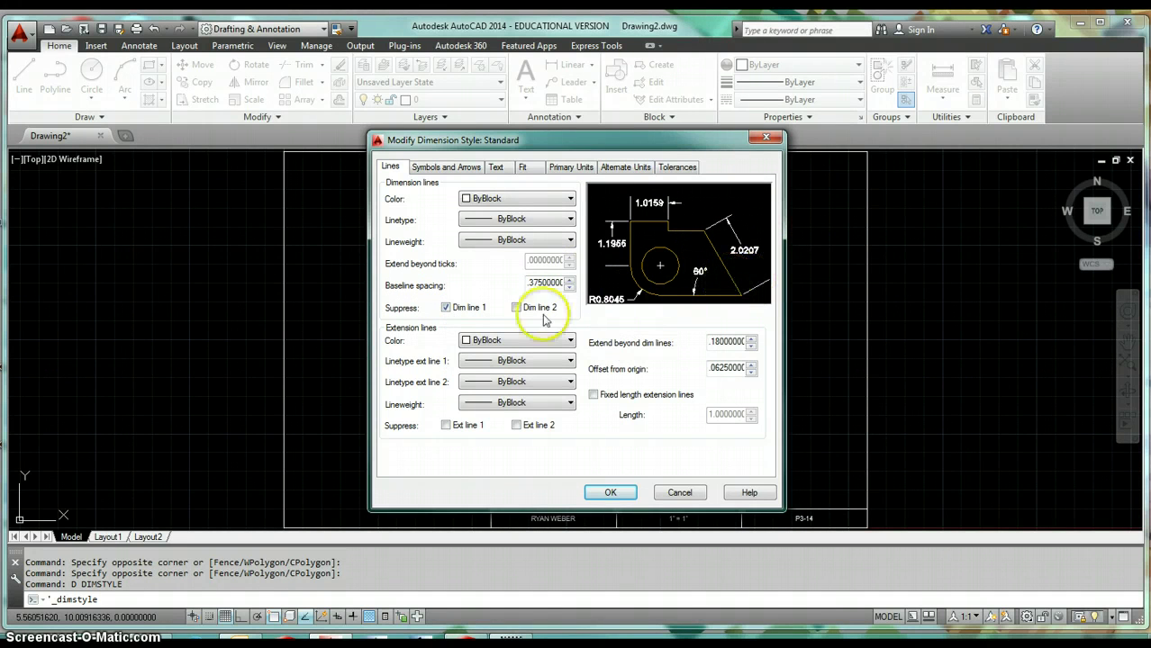
left_click(446, 308)
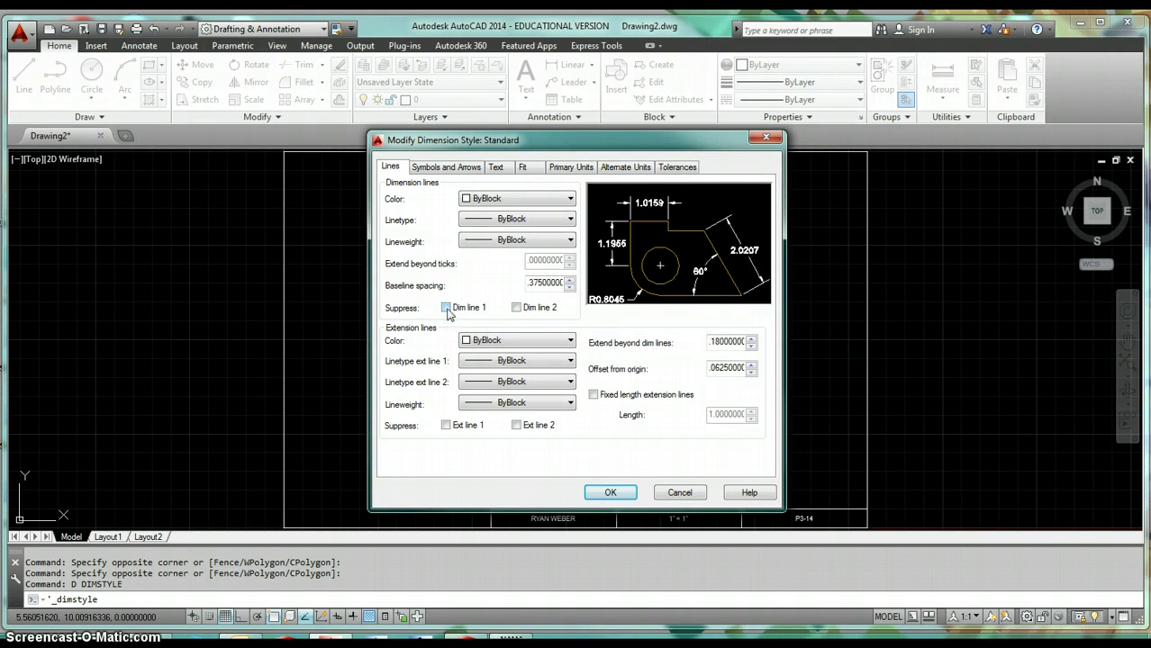
left_click(518, 309)
left_click(520, 310)
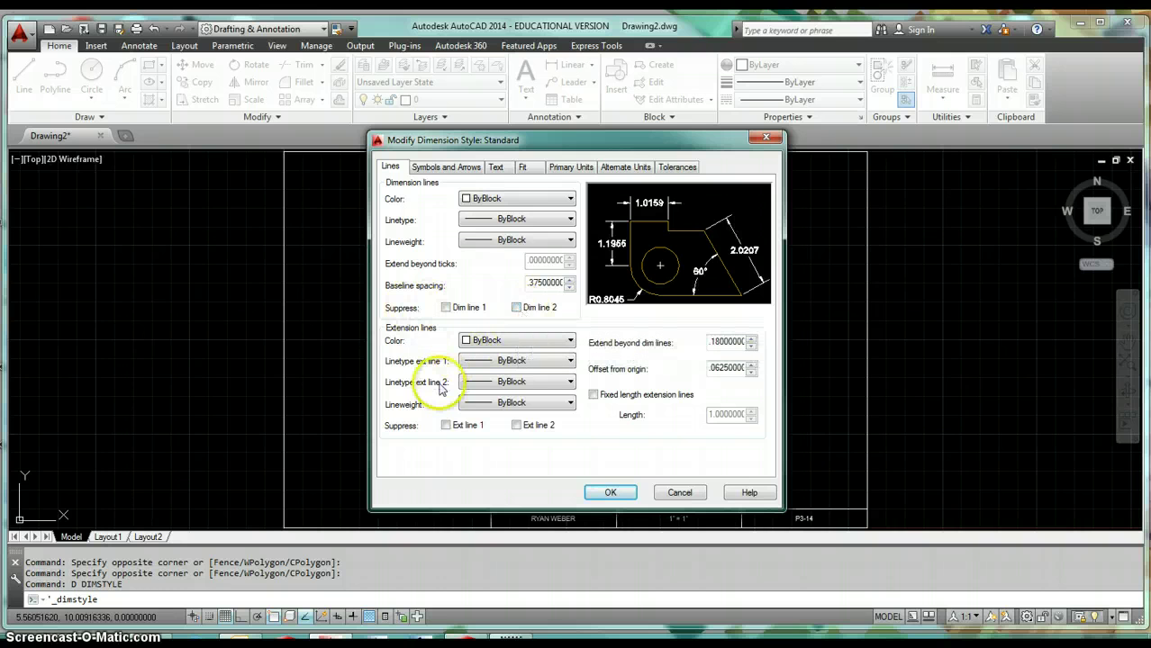
- Try suppressing extension line 1 and extension line 2 in turn, restoring each one
left_click(560, 382)
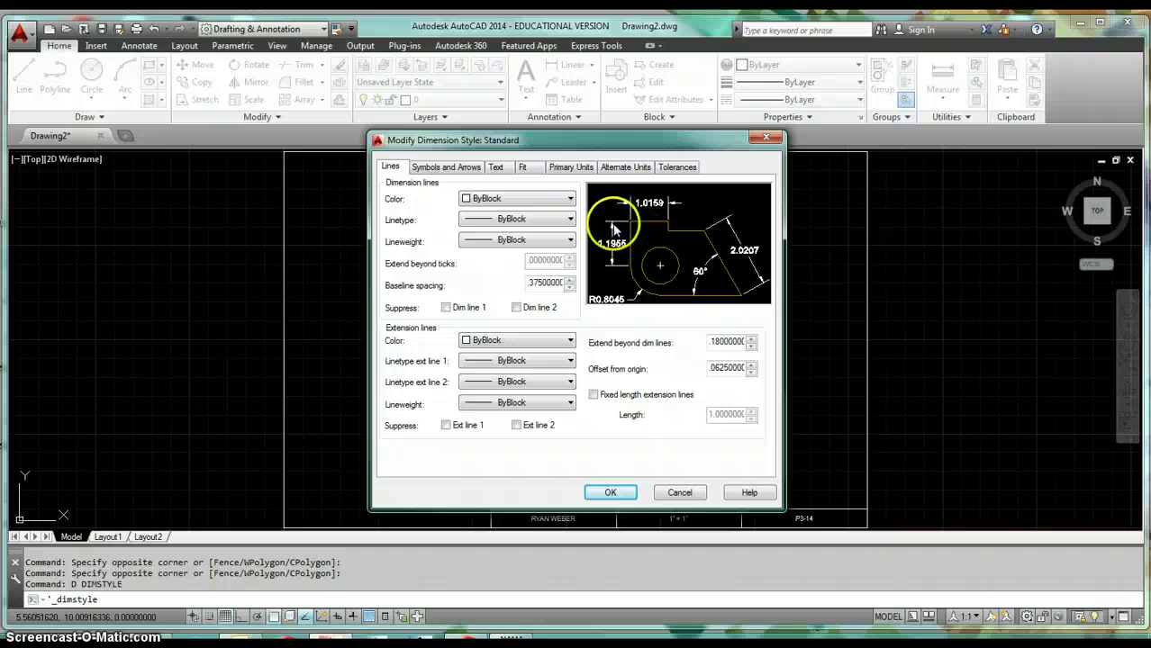
left_click(445, 426)
left_click(446, 426)
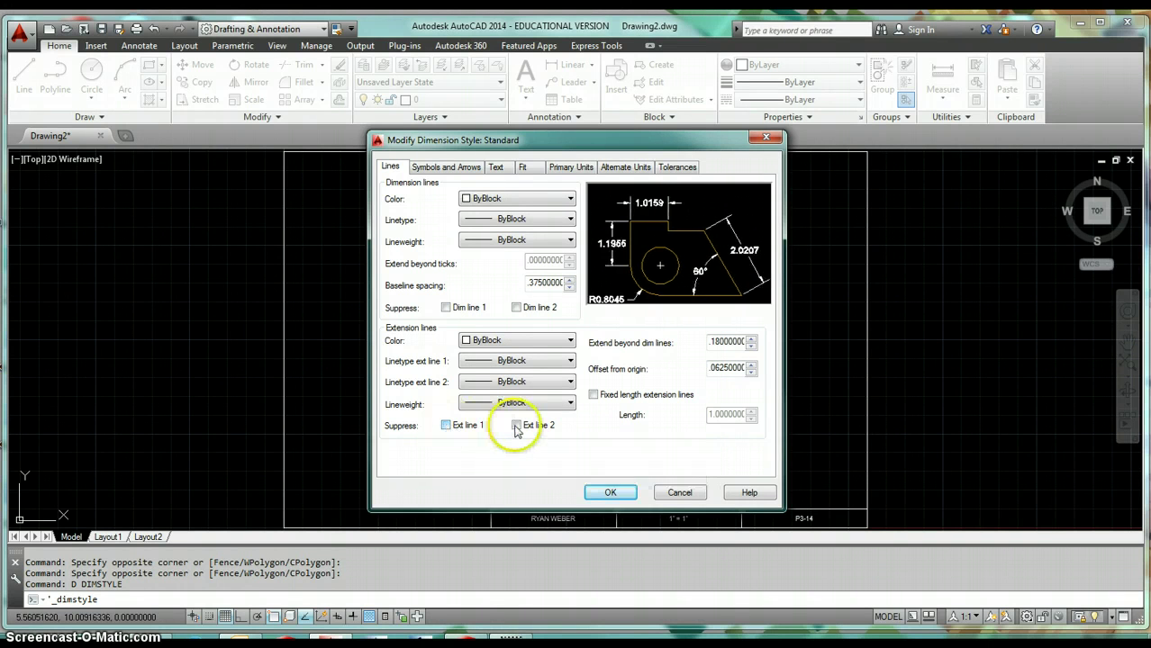
left_click(516, 426)
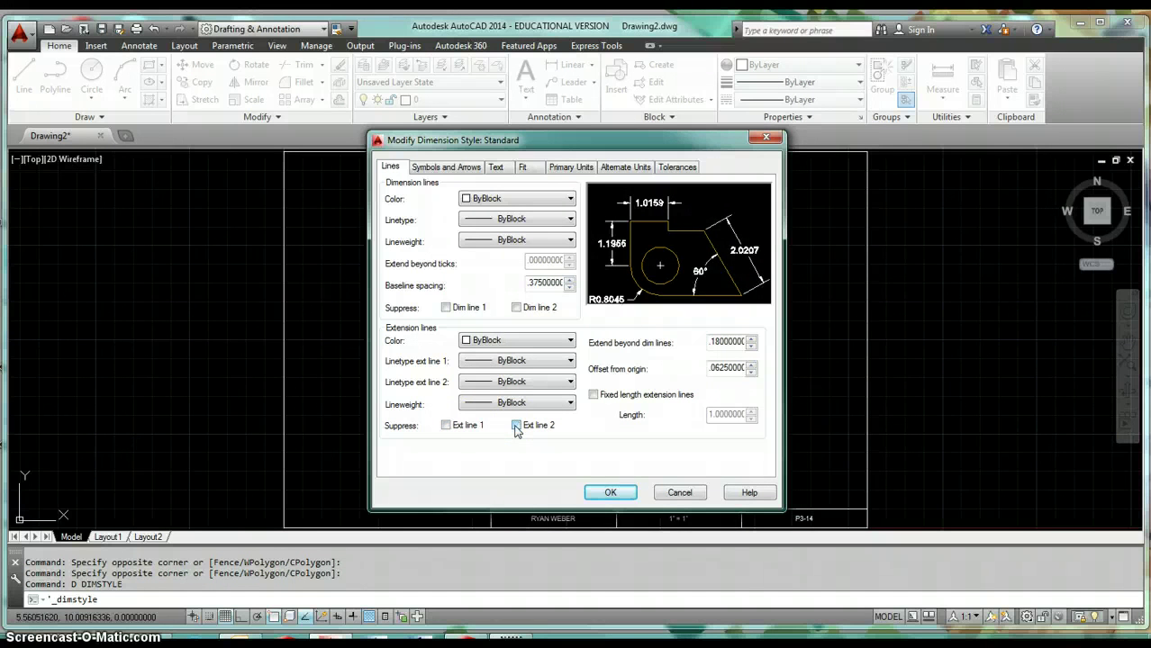
left_click(516, 426)
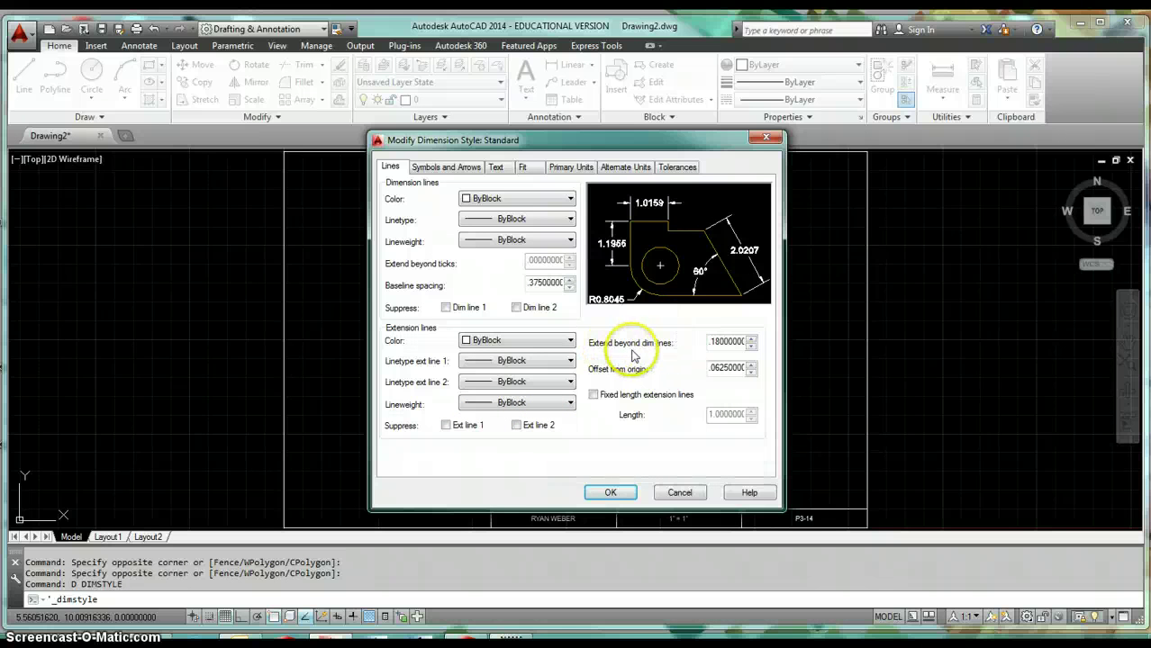
- Set the extension lines to extend .125 beyond the dimension lines
double_click(737, 342)
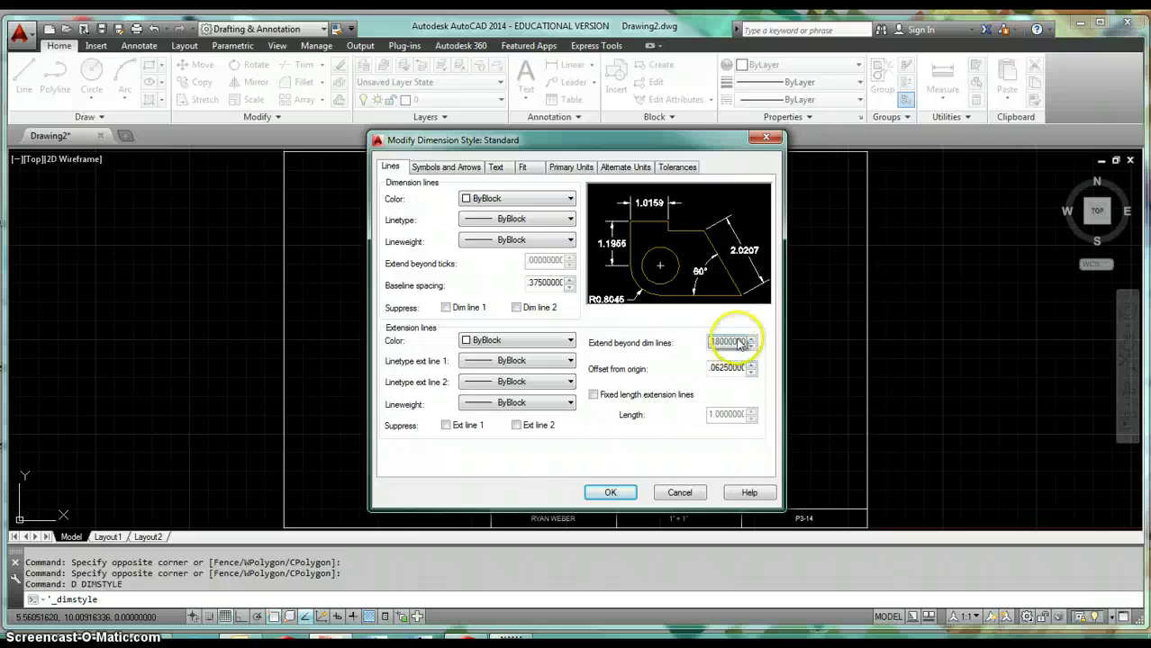
type(".125")
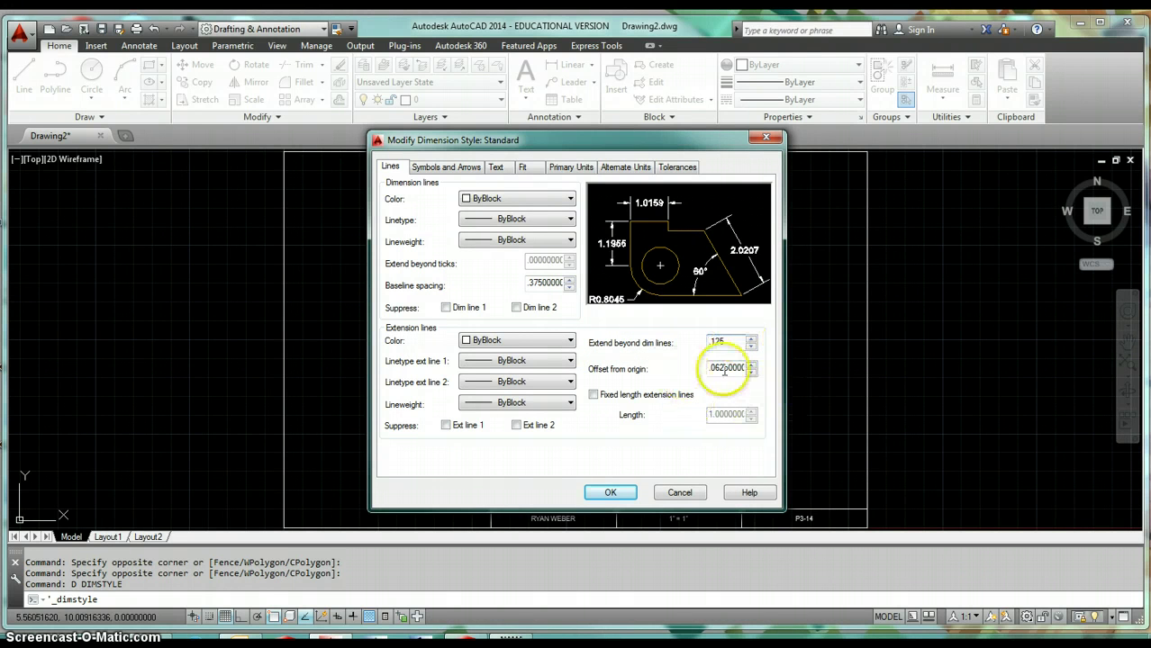
left_click(728, 368)
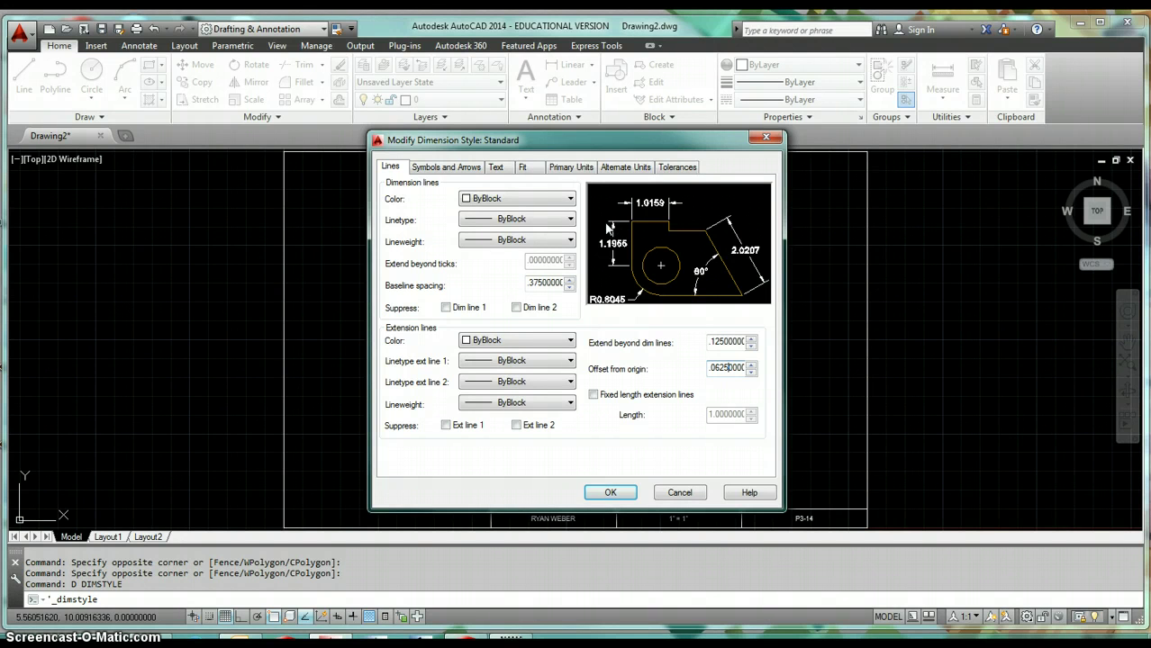
- Choose Closed filled as the first arrowhead and set the arrow size to .125
left_click(454, 171)
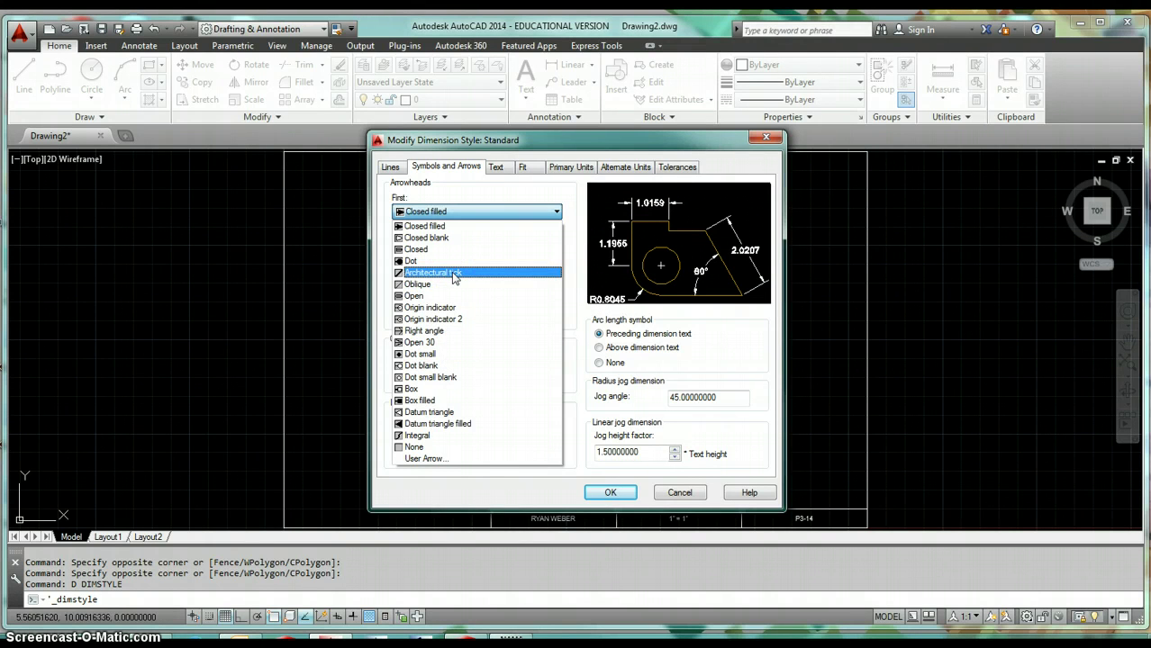
left_click(456, 231)
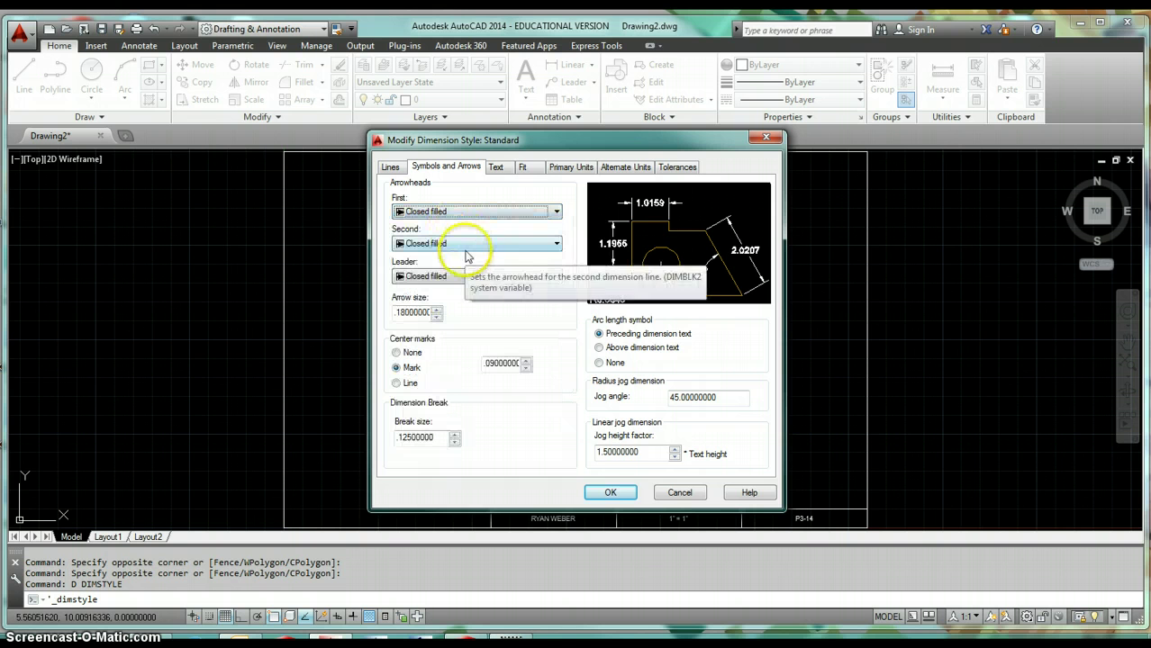
double_click(407, 312)
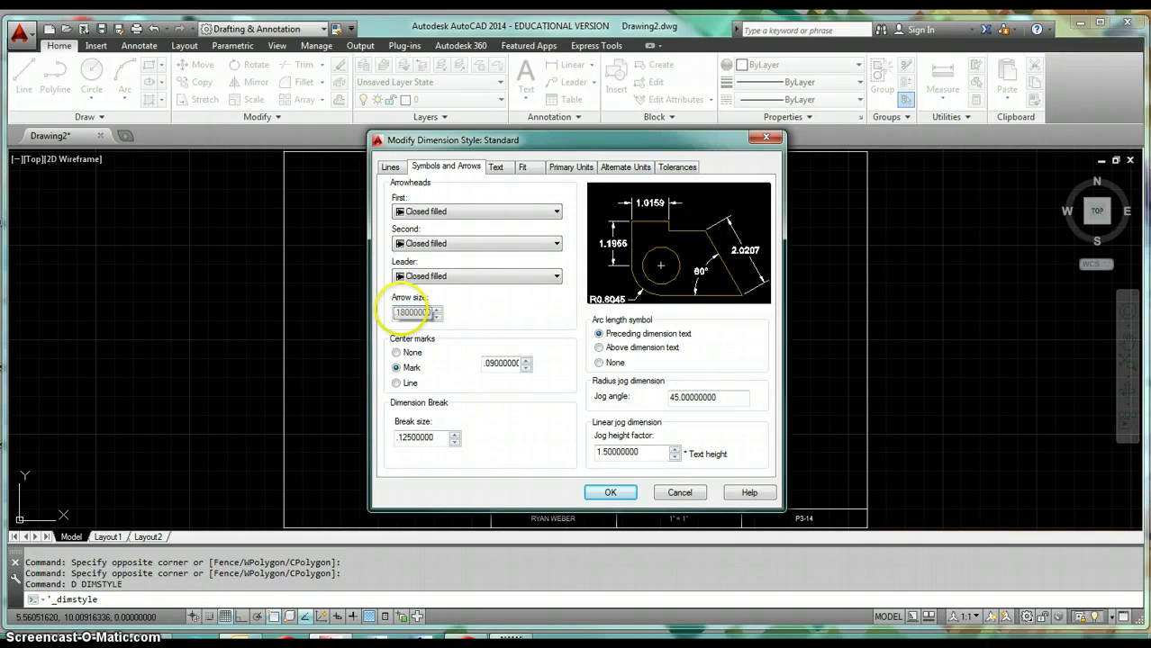
type(".125")
- Set the center marks to None and select the dimension break size value
left_click(501, 363)
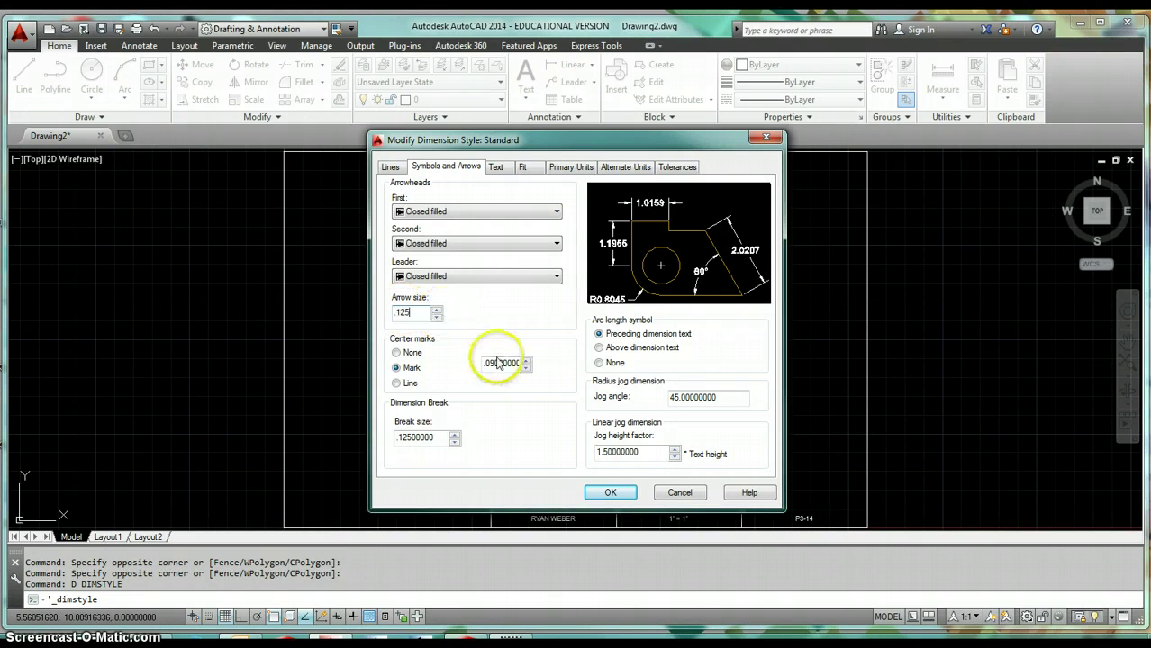
left_click(404, 313)
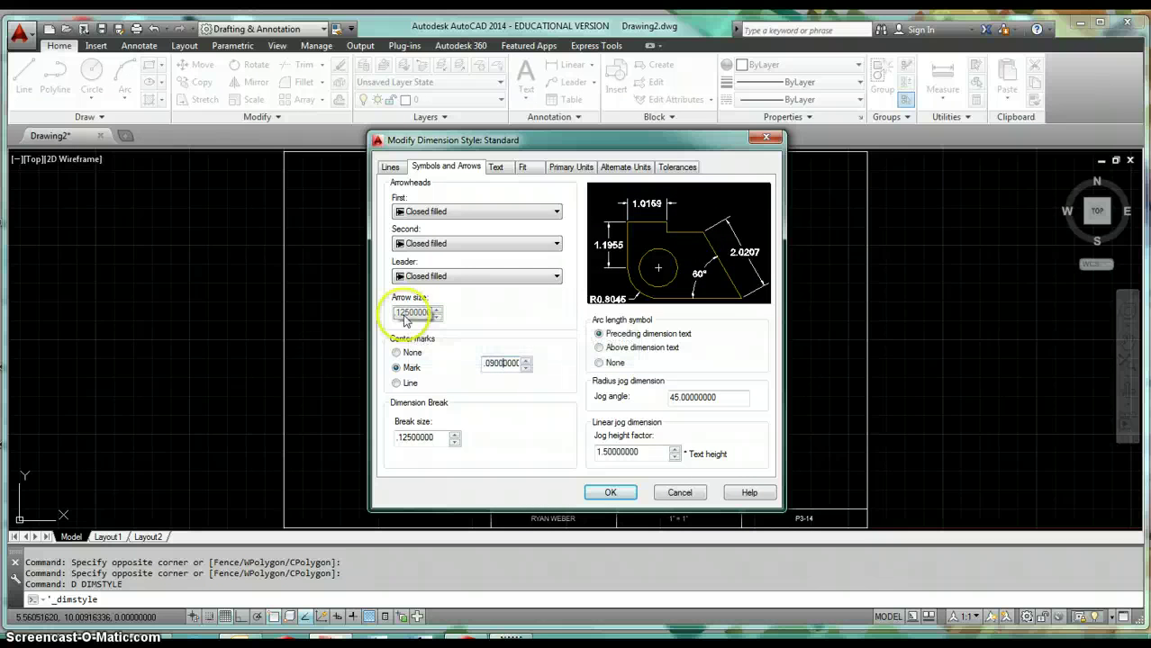
left_click(396, 353)
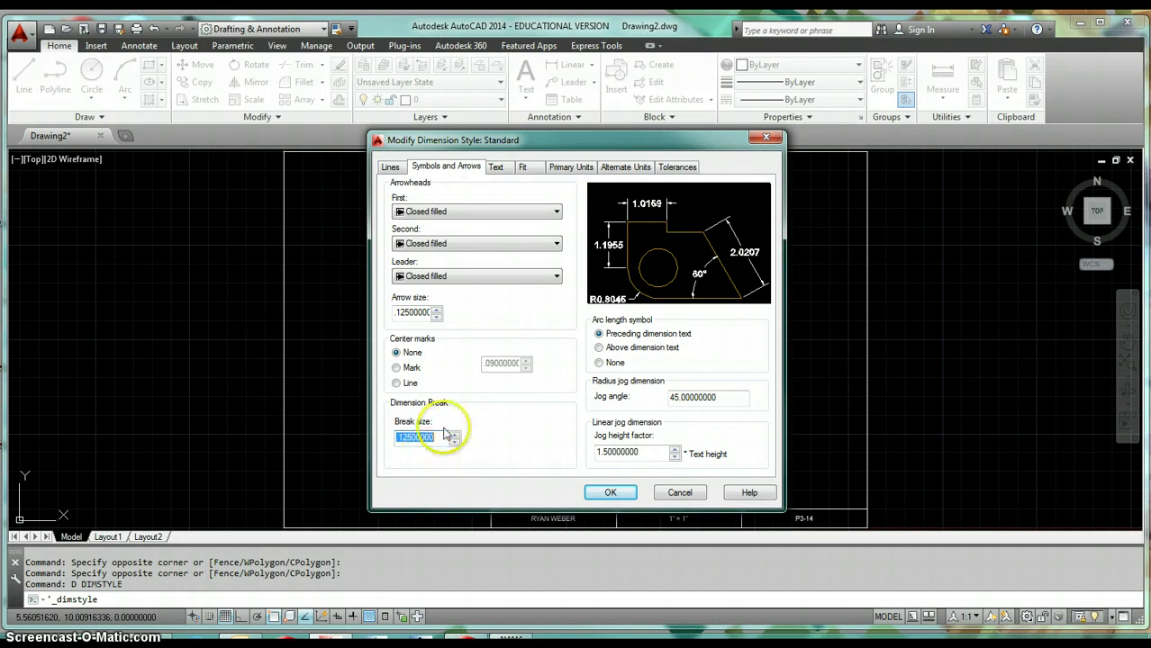
double_click(405, 436)
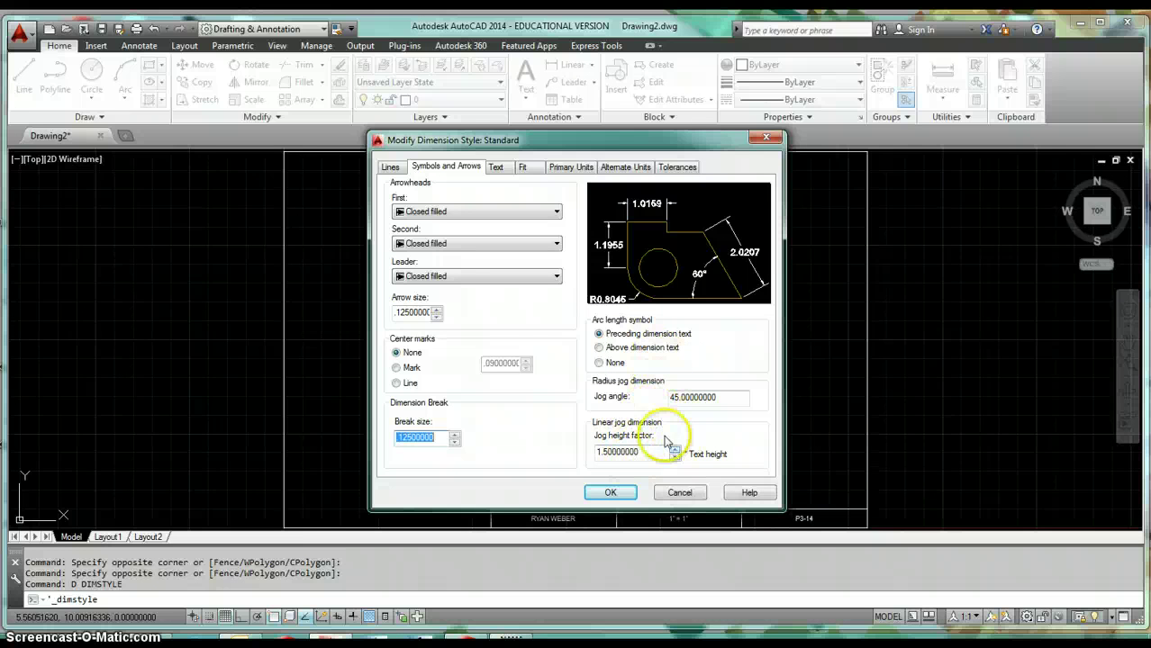
- Set the dimension text style to SATC - Associative and the text height to .125
left_click(496, 168)
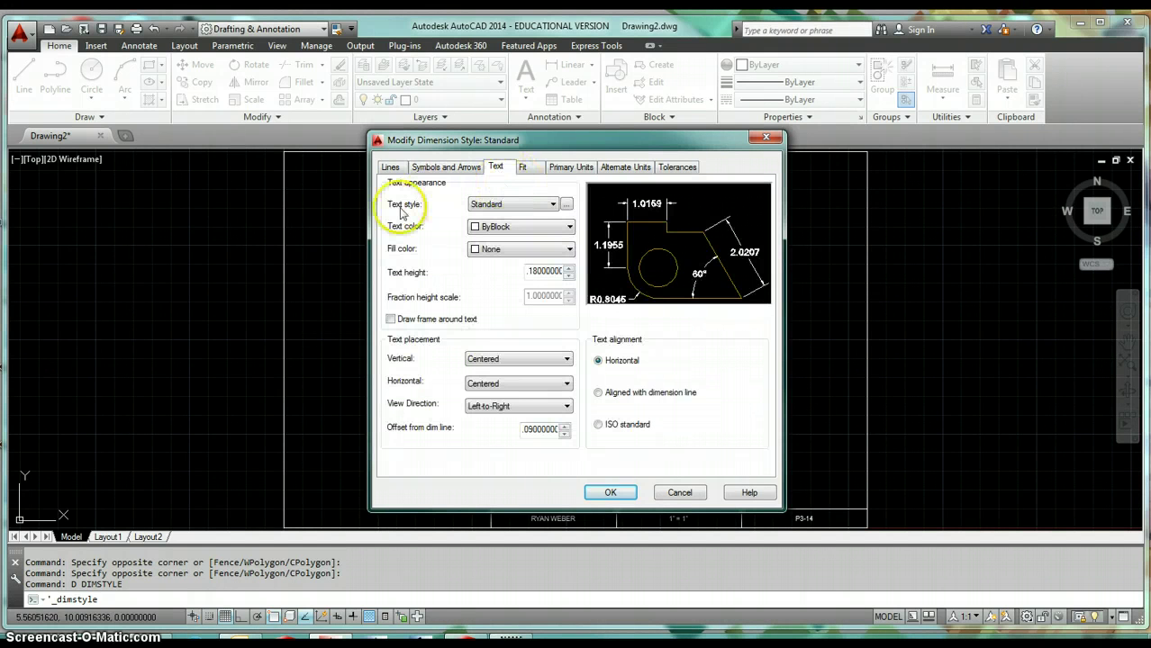
left_click(520, 213)
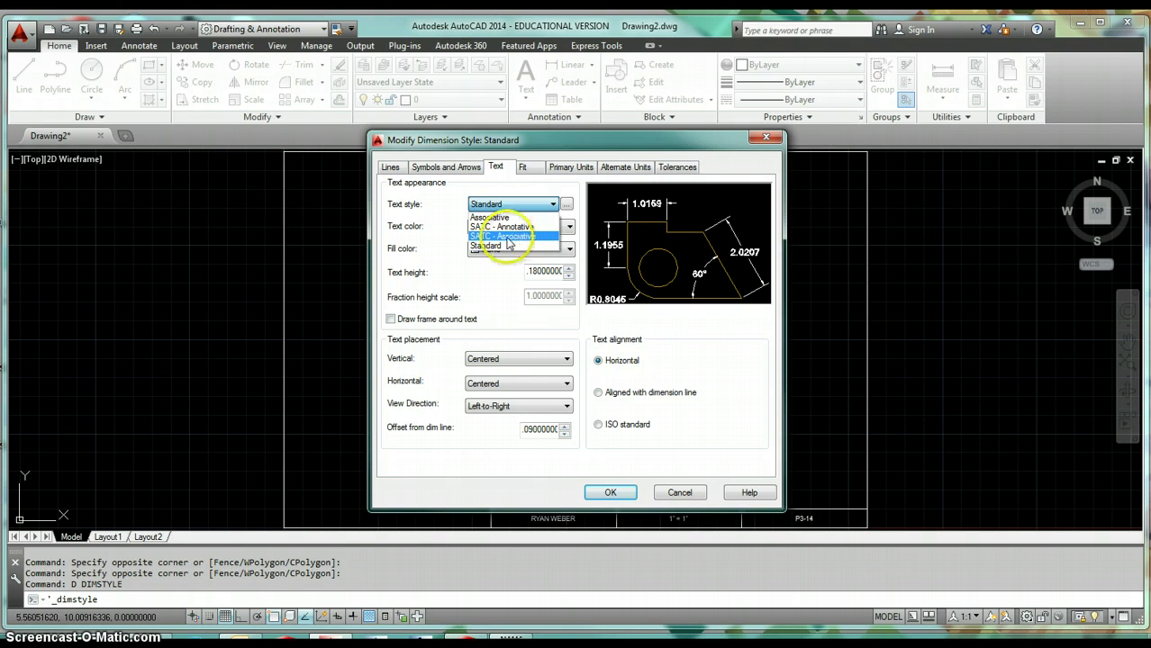
left_click(510, 236)
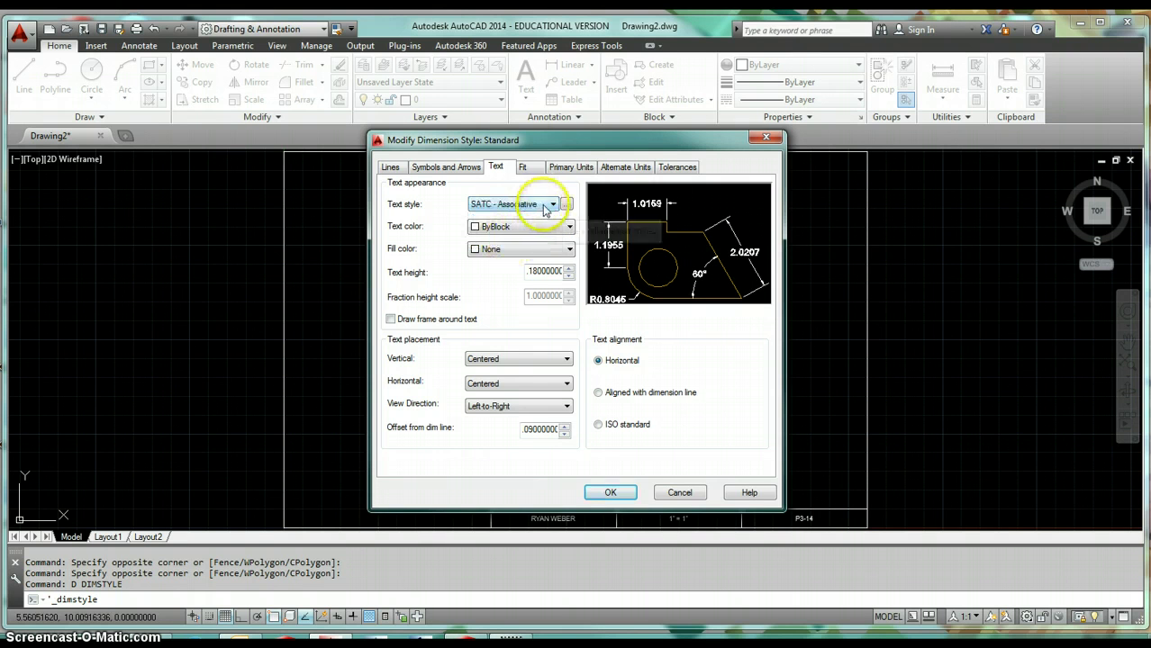
double_click(543, 271)
type(".125")
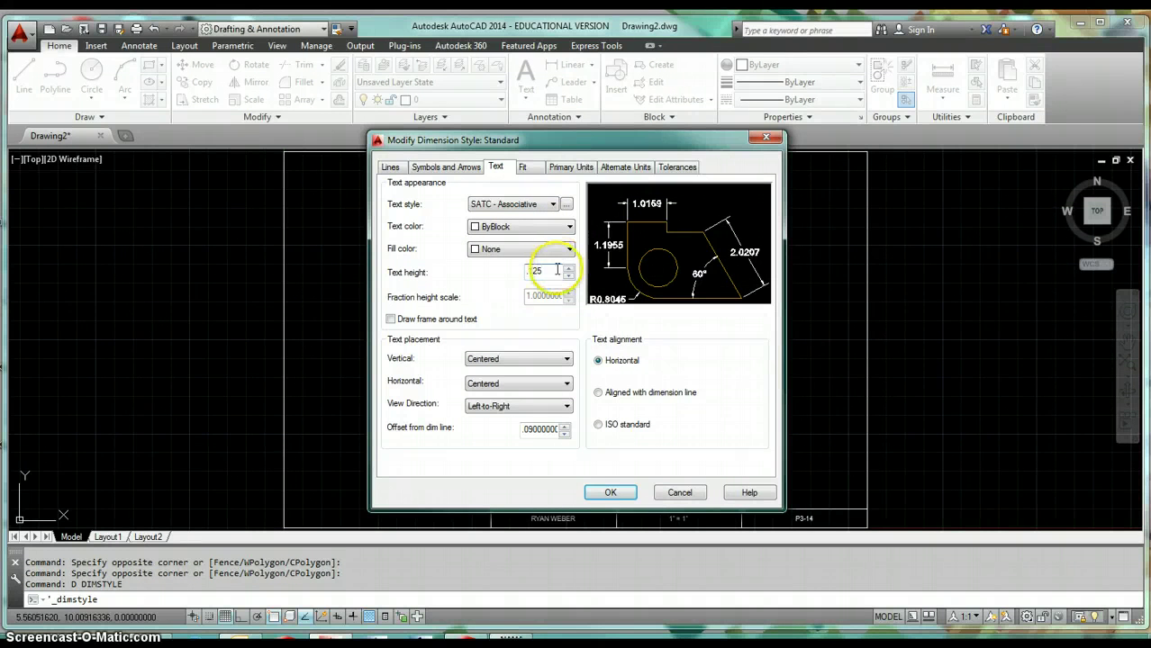
- Set the vertical placement of the dimension text to Above
double_click(511, 361)
left_click(510, 360)
left_click(509, 369)
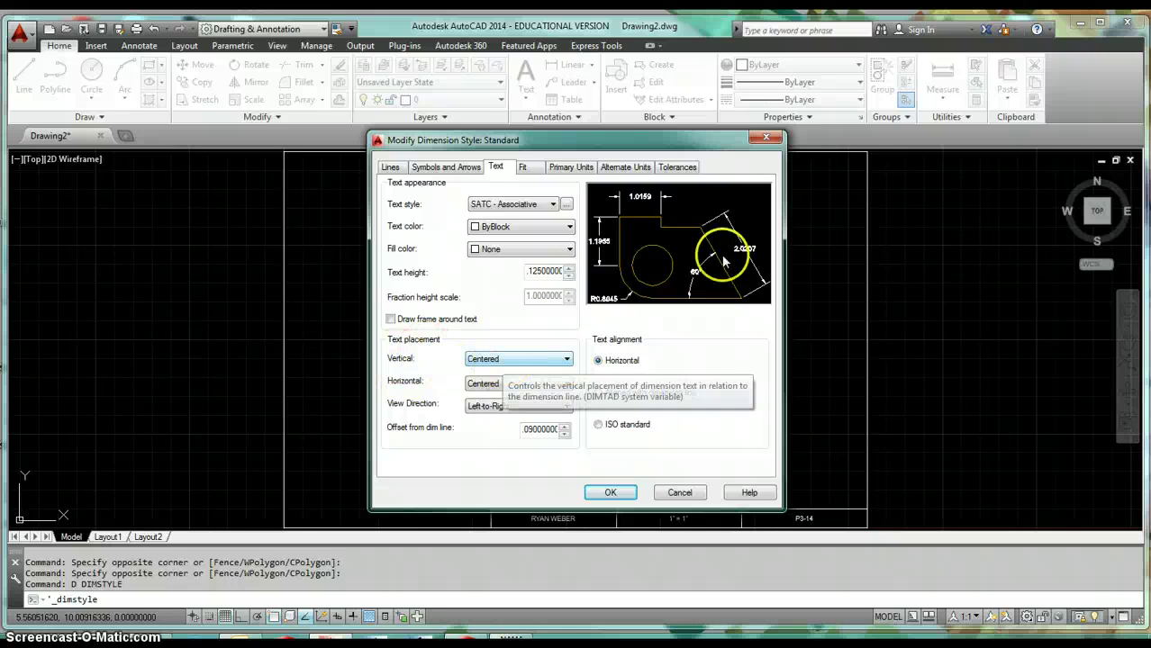
left_click(526, 365)
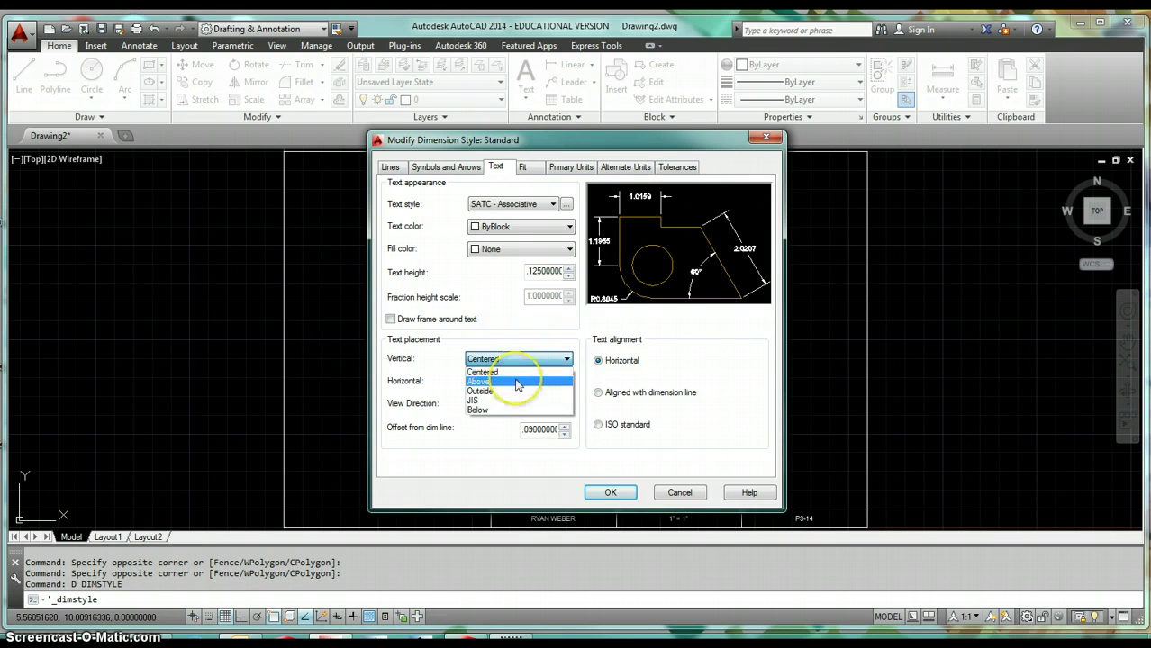
left_click(517, 382)
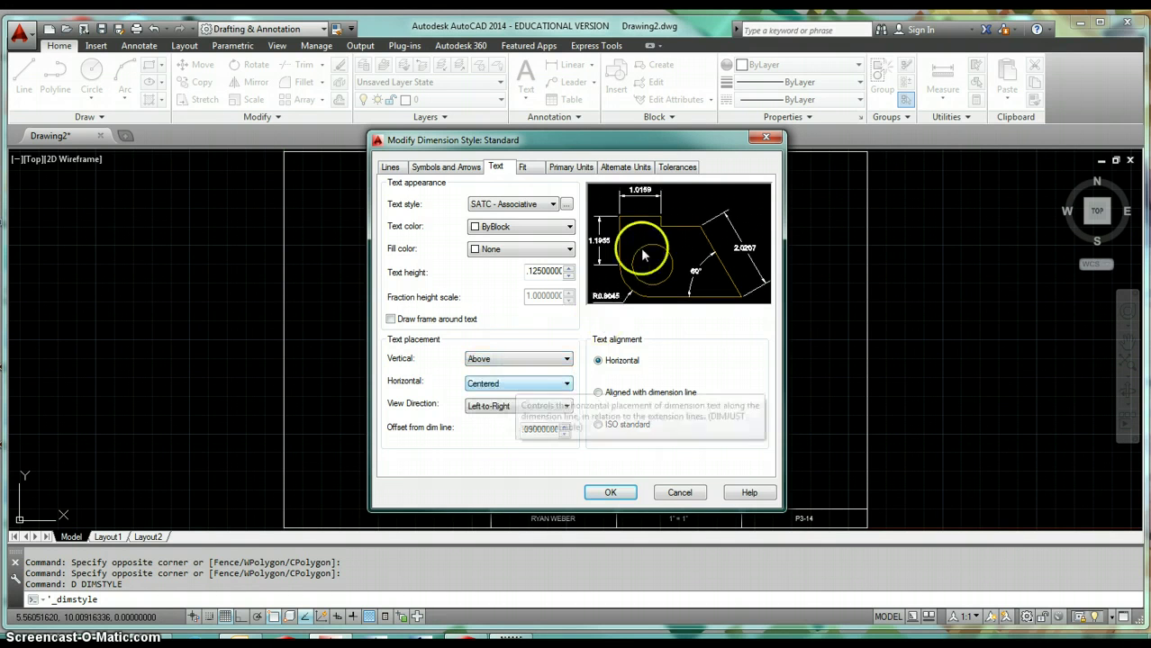
- Try the Outside and Below options for the vertical placement of the dimension text
left_click(526, 359)
left_click(509, 391)
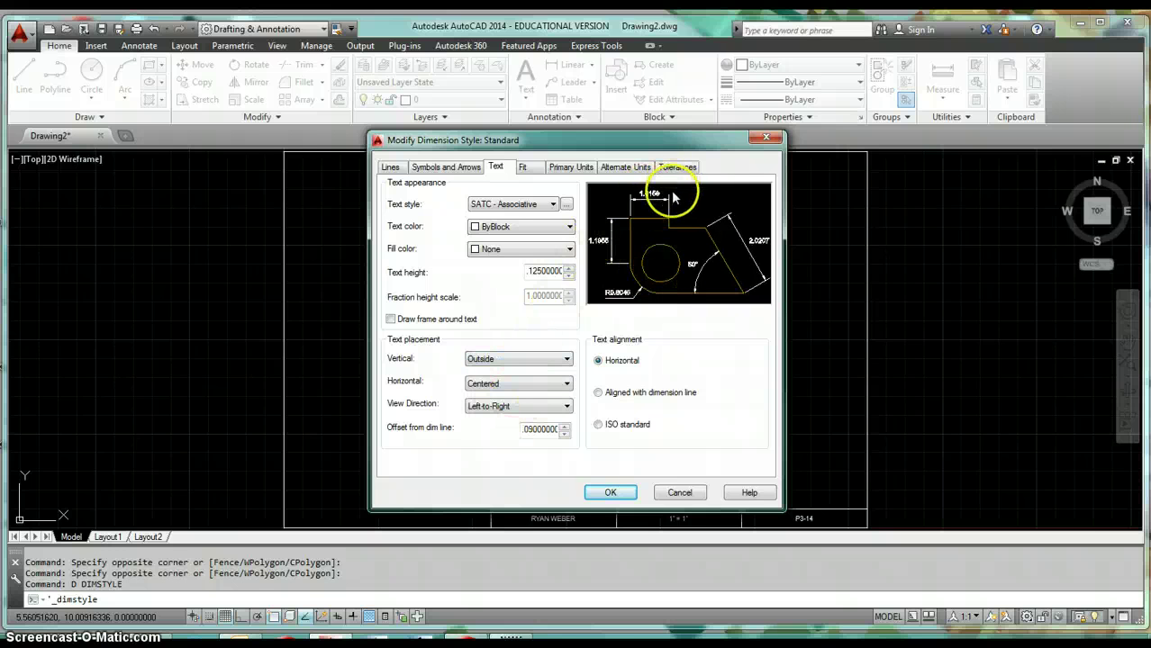
left_click(522, 360)
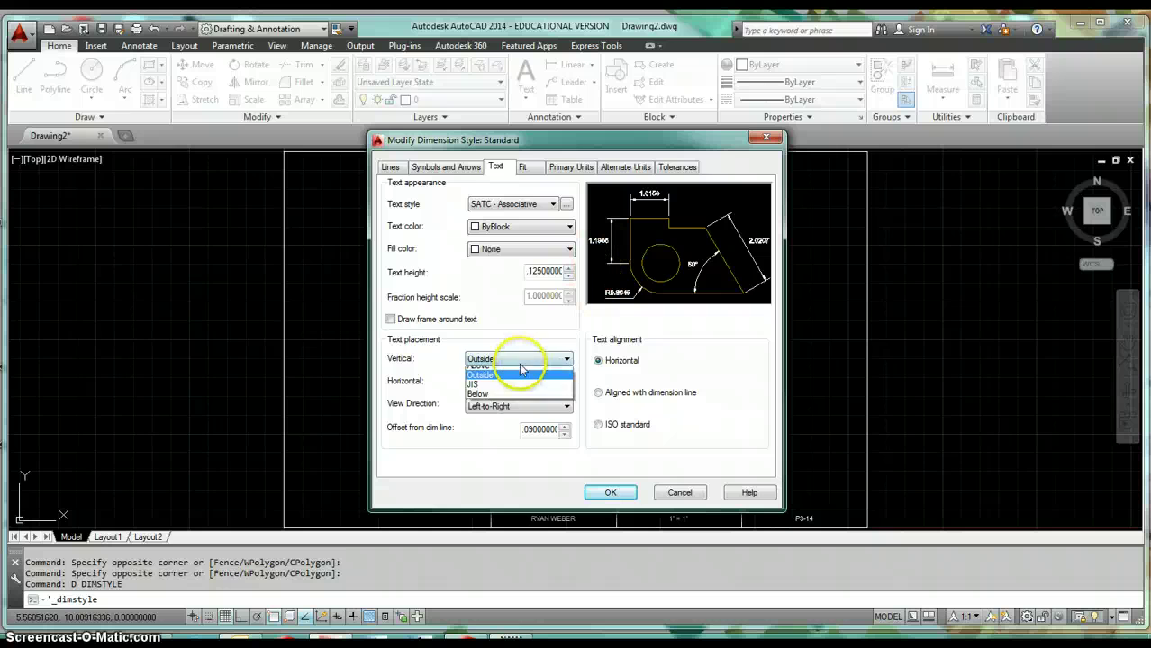
left_click(515, 410)
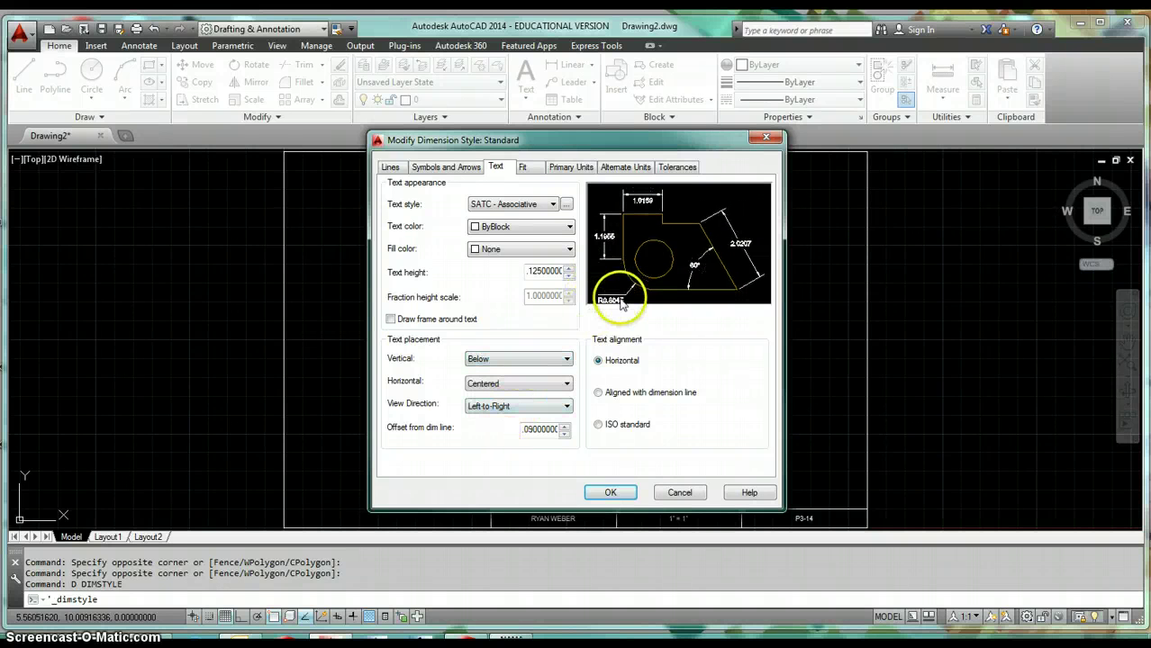
- Compare the Above and Centered vertical placements of the dimension text and settle on Centered
left_click(537, 360)
left_click(511, 372)
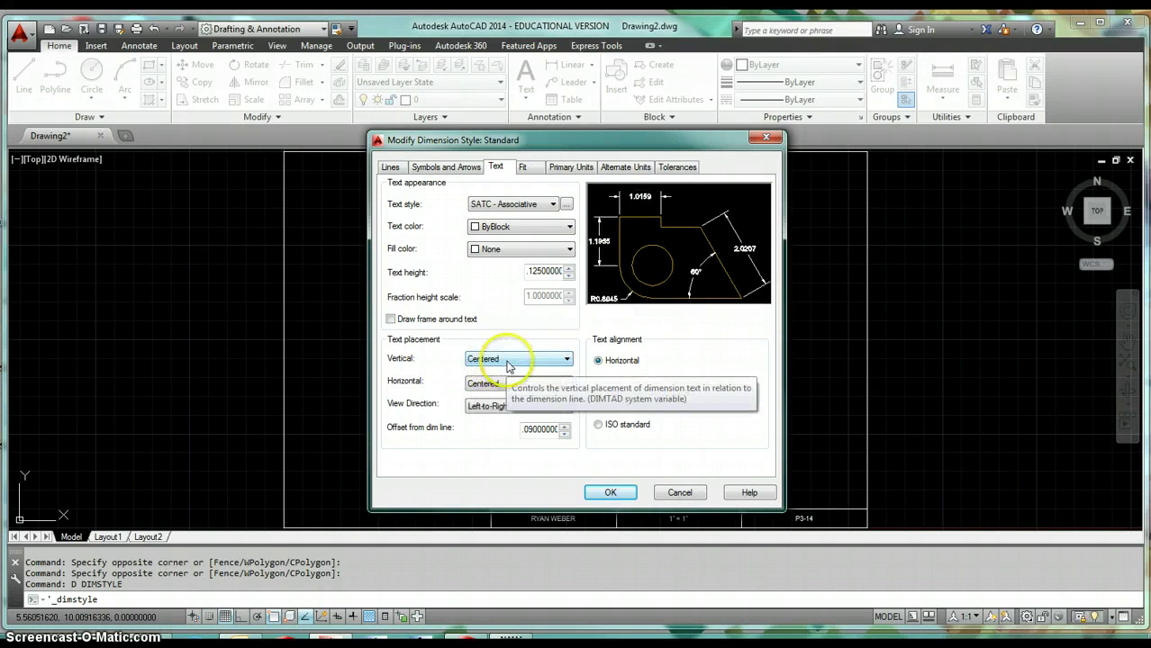
left_click(509, 362)
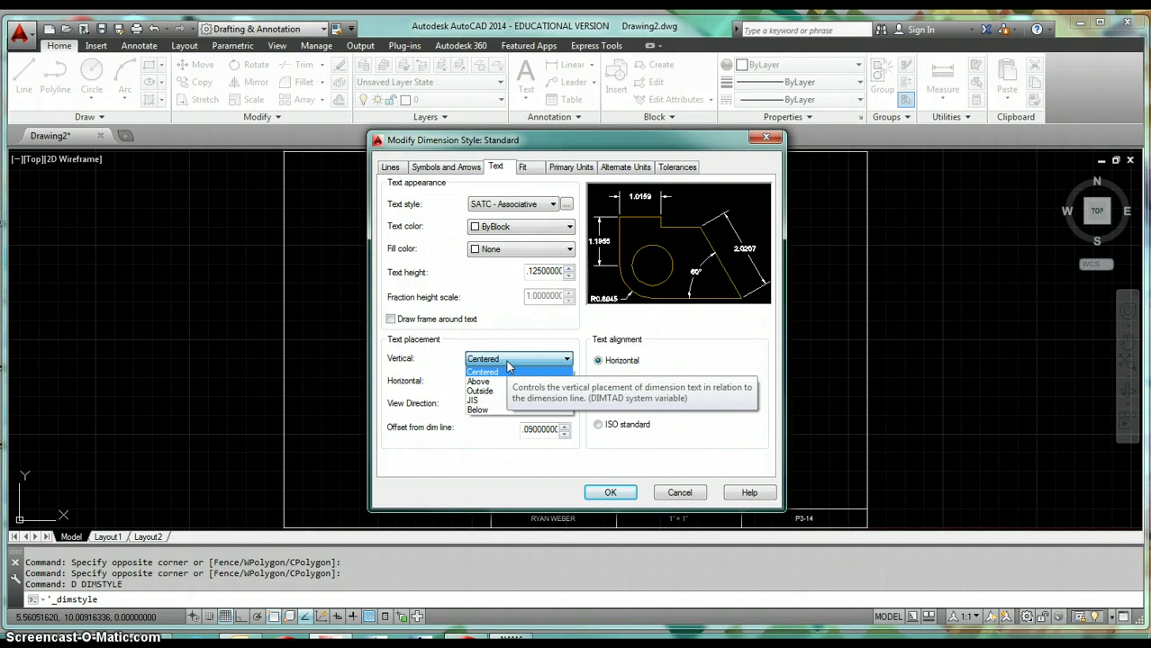
left_click(504, 382)
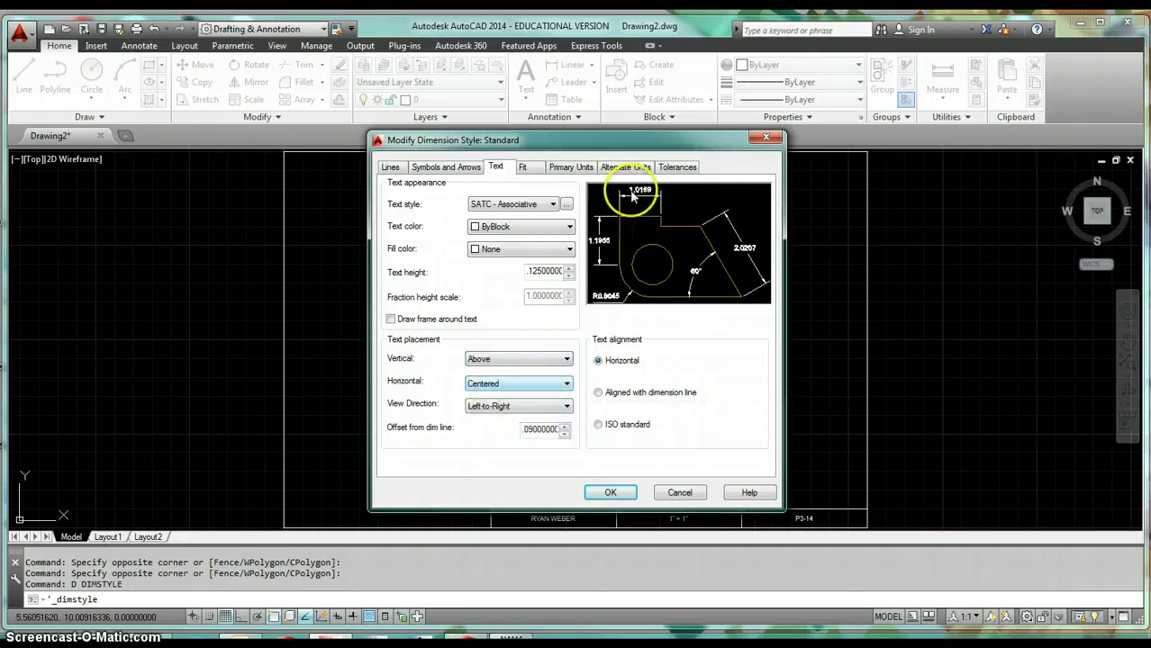
left_click(489, 360)
left_click(492, 373)
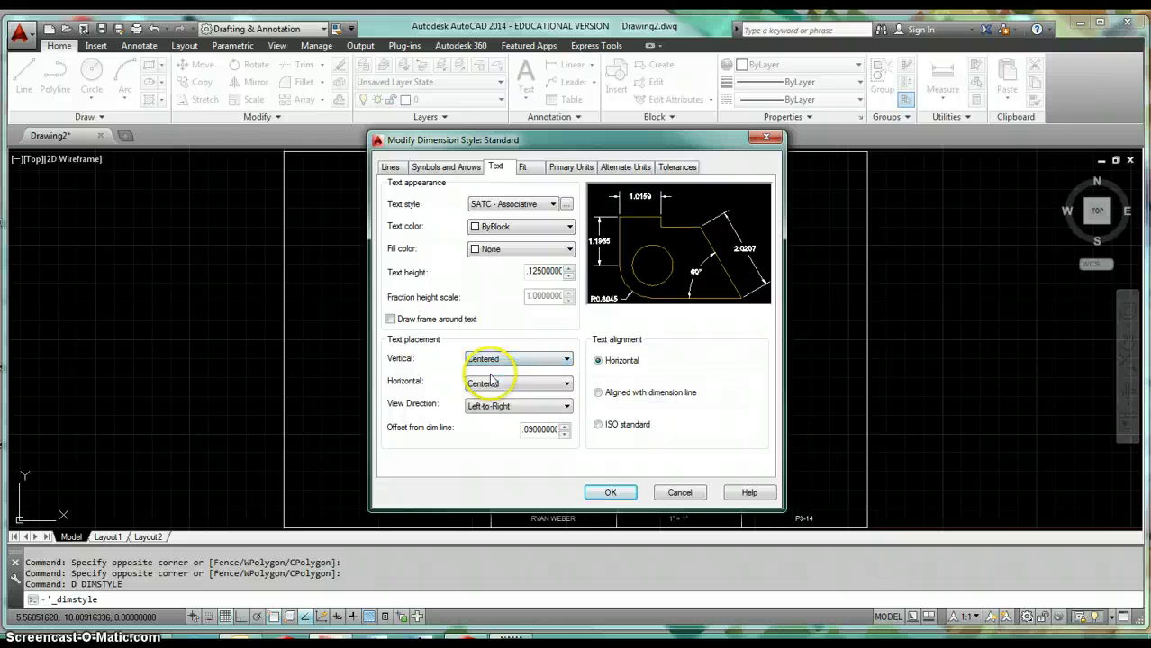
- Try horizontal text placements At Ext Line 1, At Ext Line 2, Over Ext Line 1 and Over Ext Line 2, and restore Centered
left_click(502, 385)
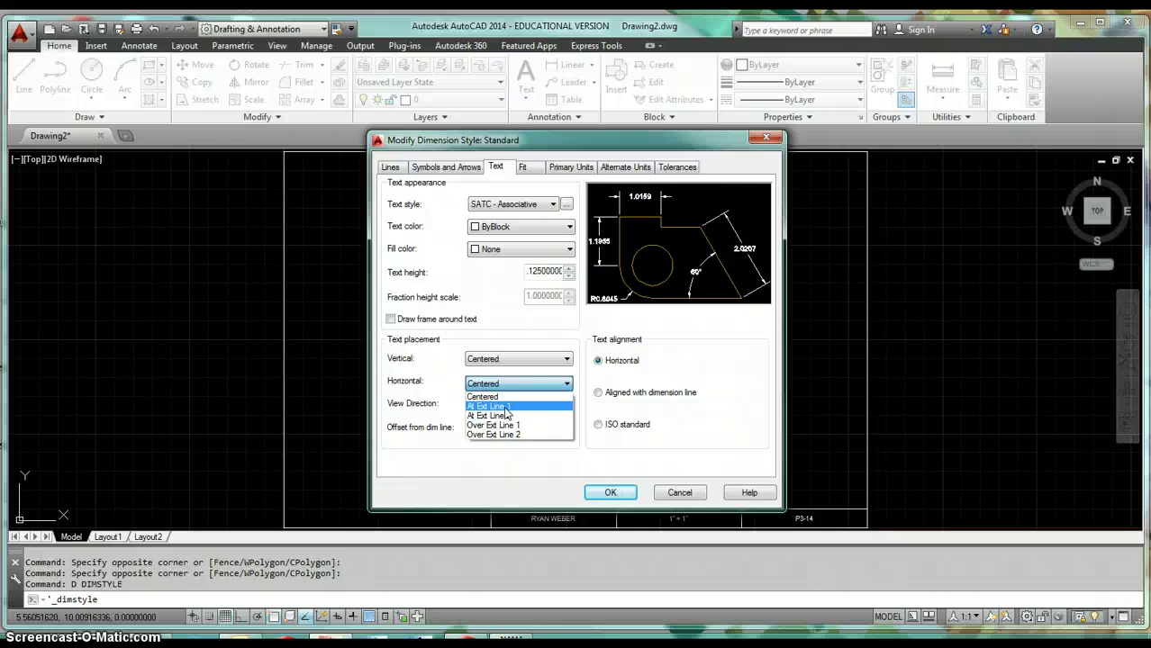
left_click(491, 407)
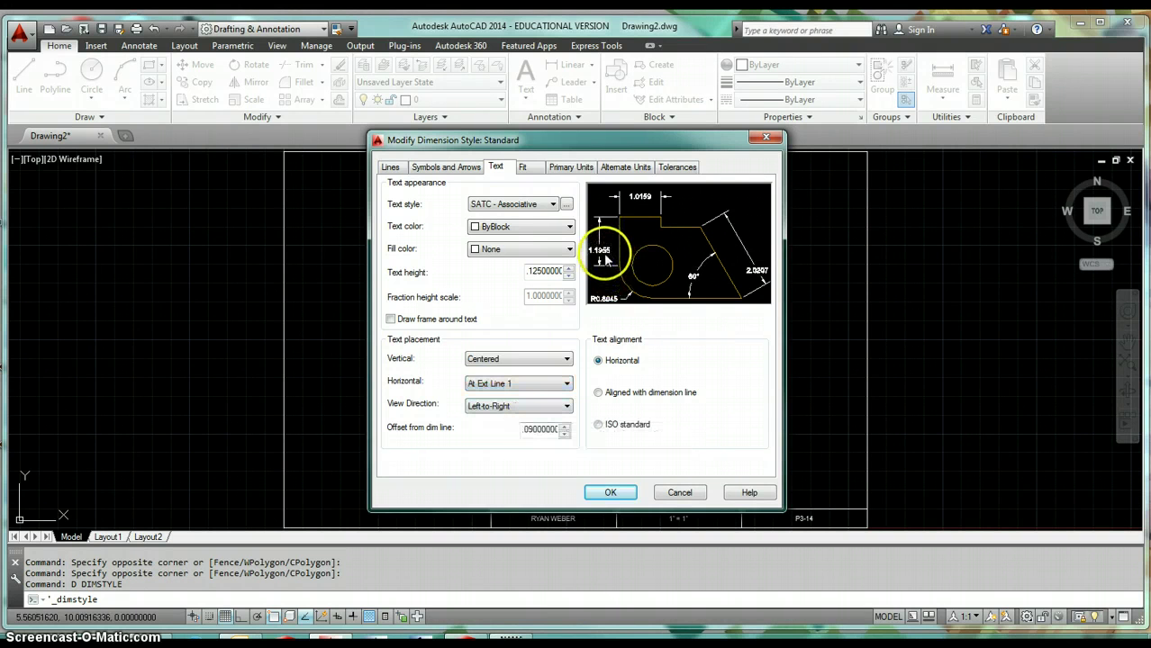
left_click(527, 384)
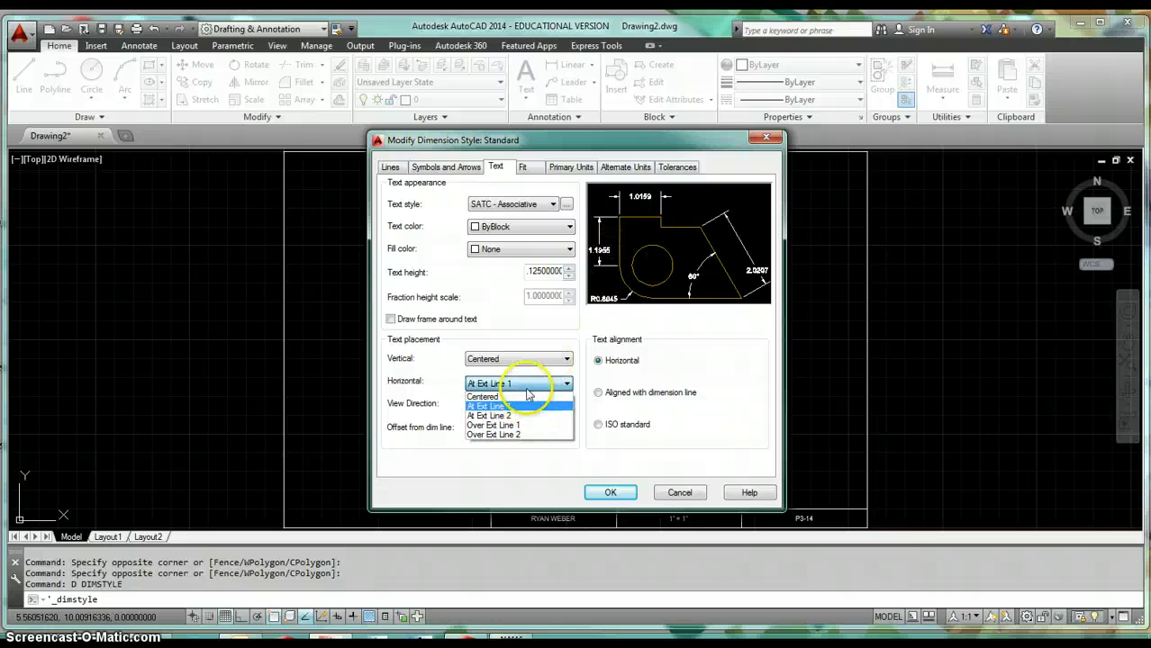
left_click(513, 415)
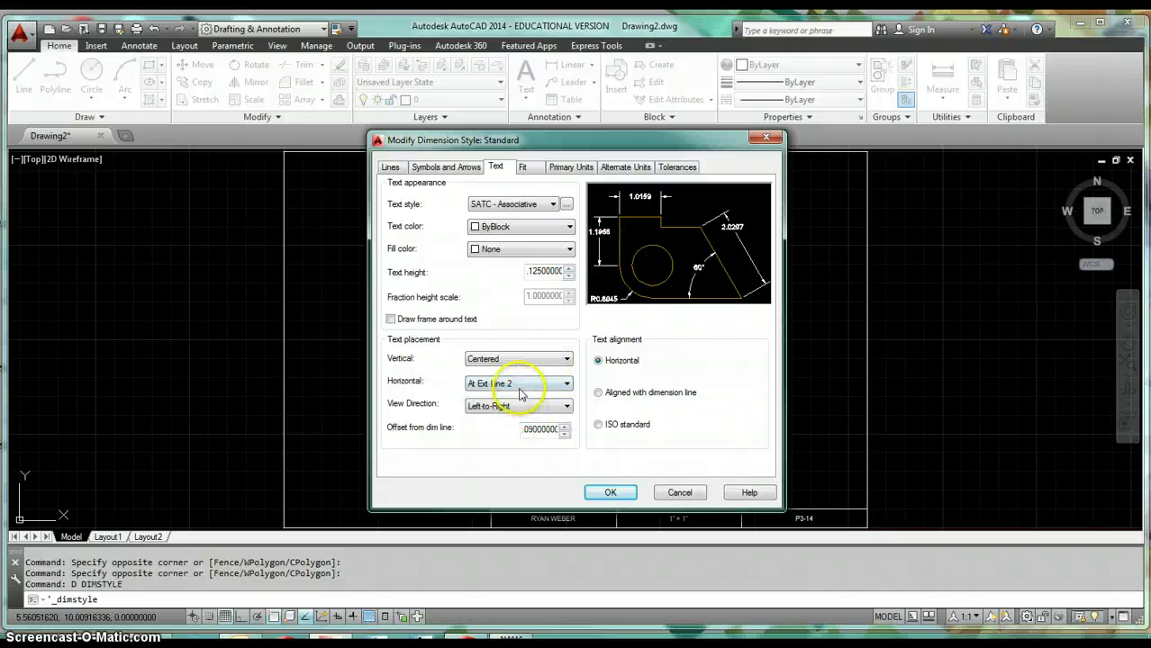
left_click(520, 387)
left_click(509, 426)
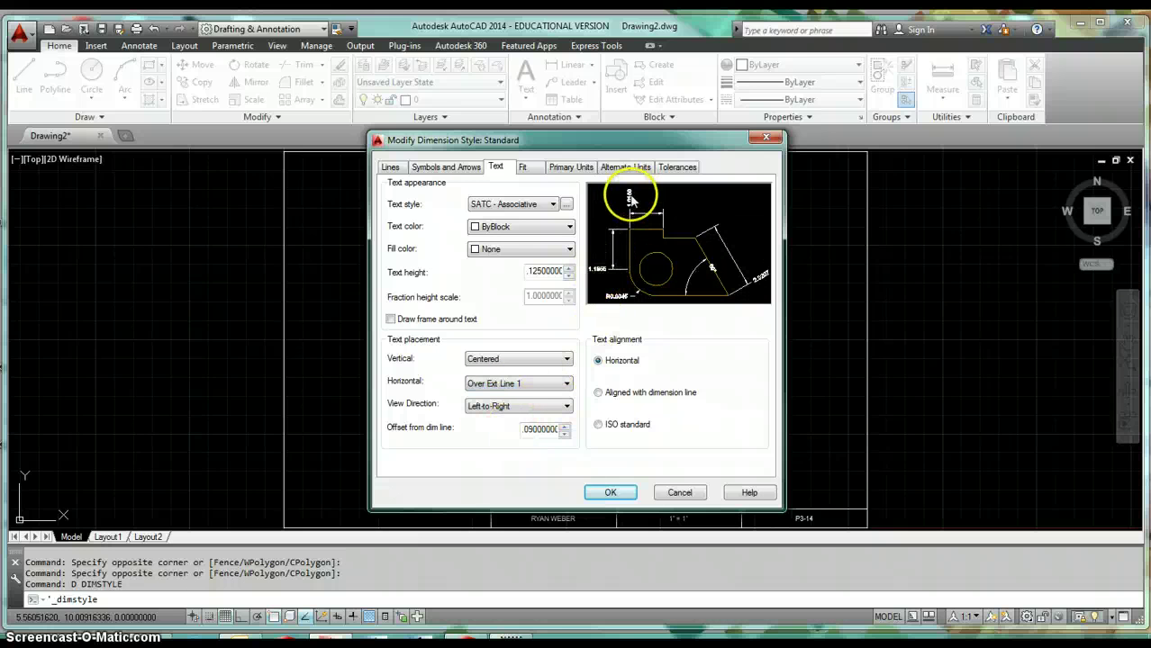
left_click(520, 387)
left_click(514, 439)
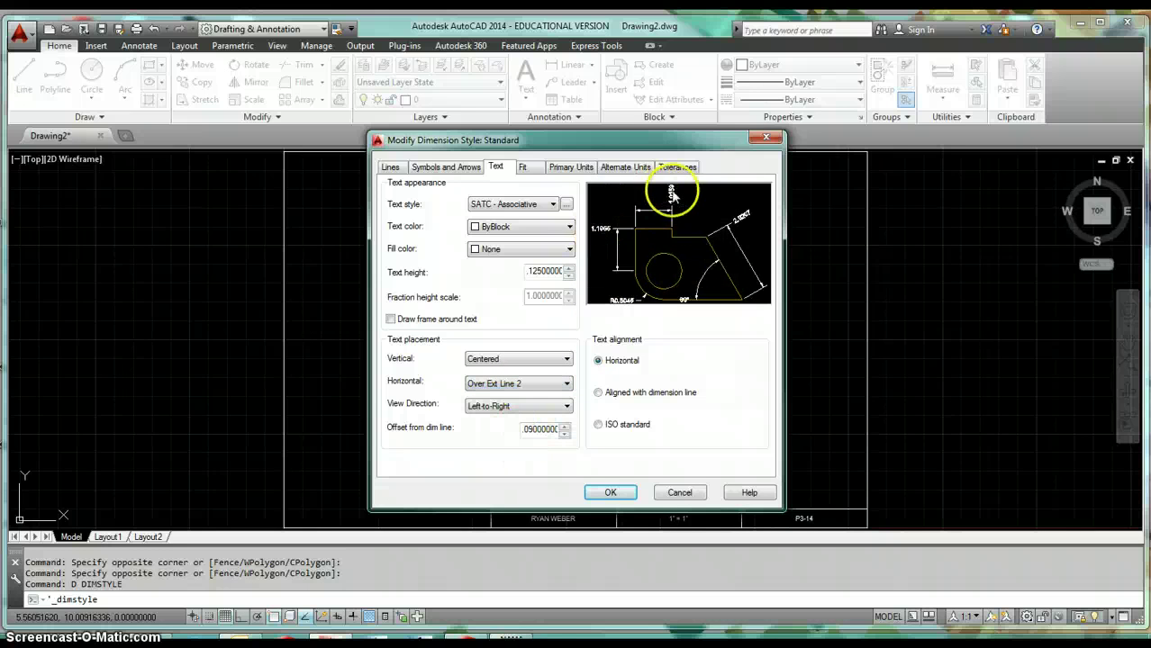
left_click(515, 386)
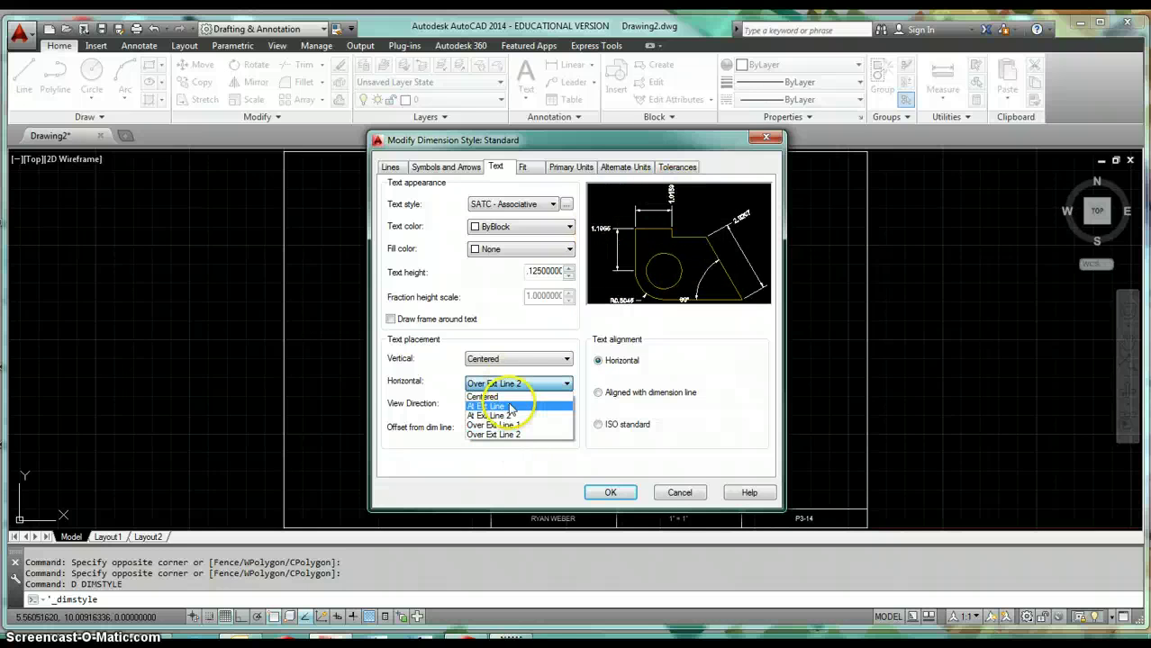
left_click(510, 398)
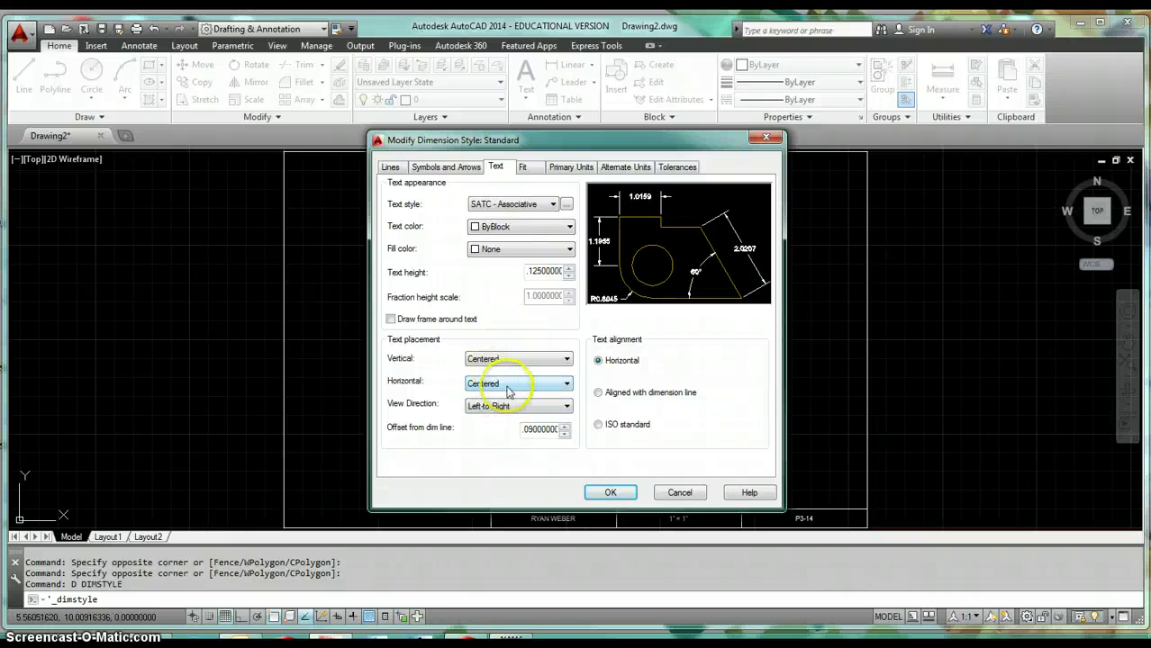
- Try the Right-to-Left view direction for the dimension text and restore Left-to-Right
left_click(513, 412)
left_click(491, 430)
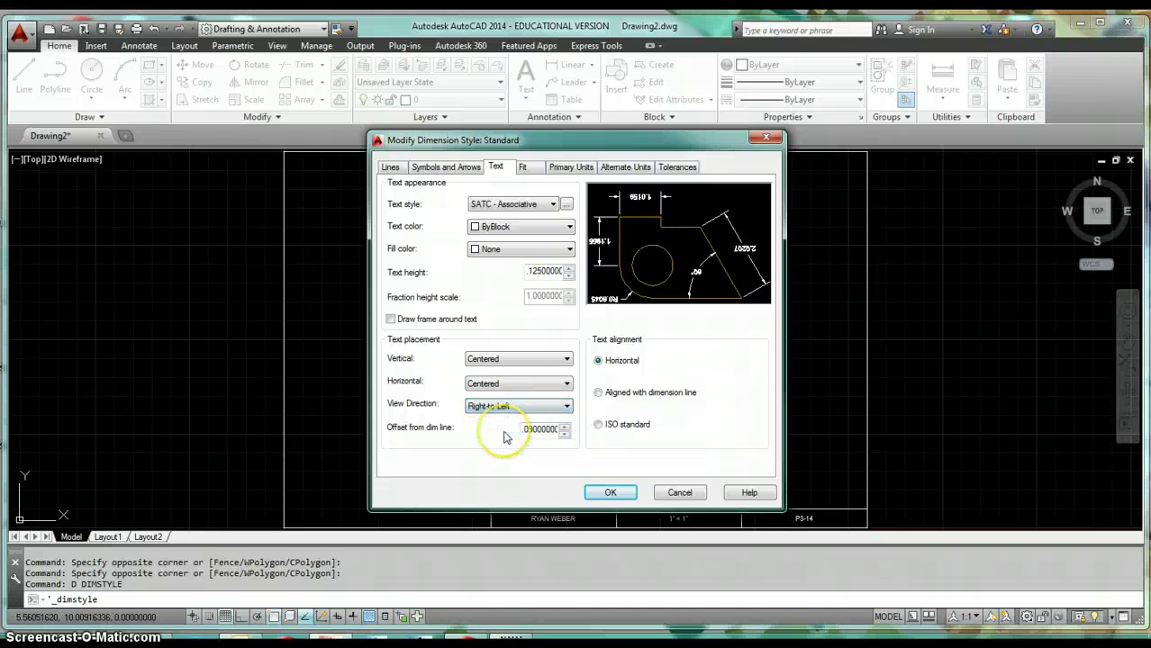
left_click(509, 420)
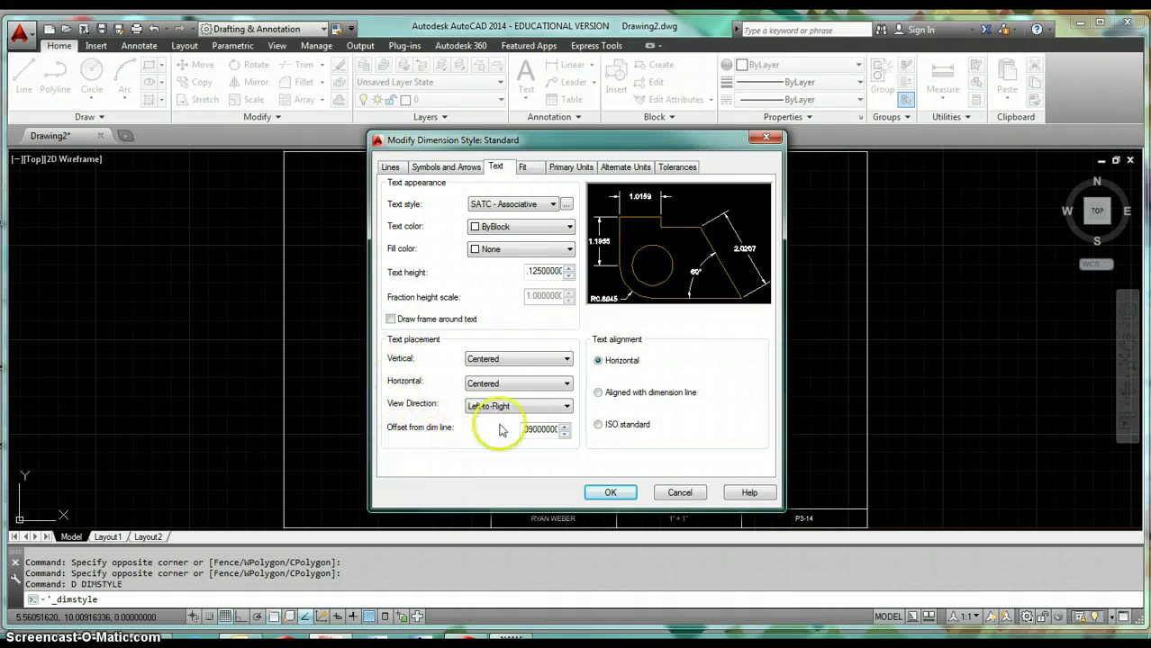
double_click(541, 431)
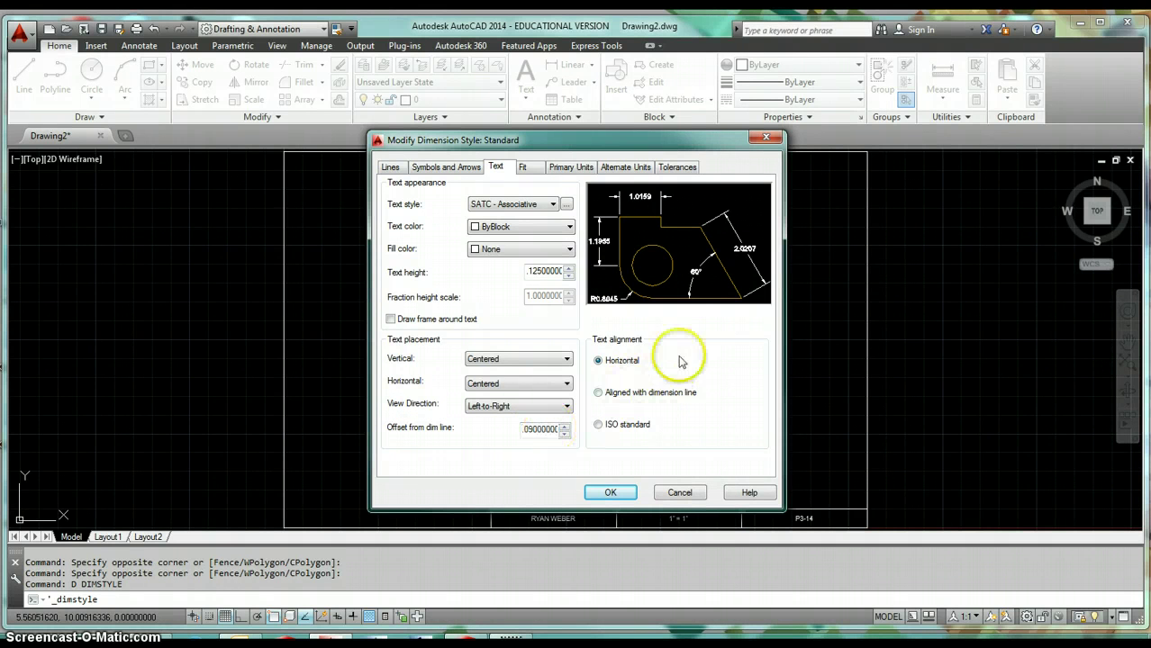
- Try aligning the dimension text with the dimension line, and turn the frame around the text on and off again
left_click(599, 394)
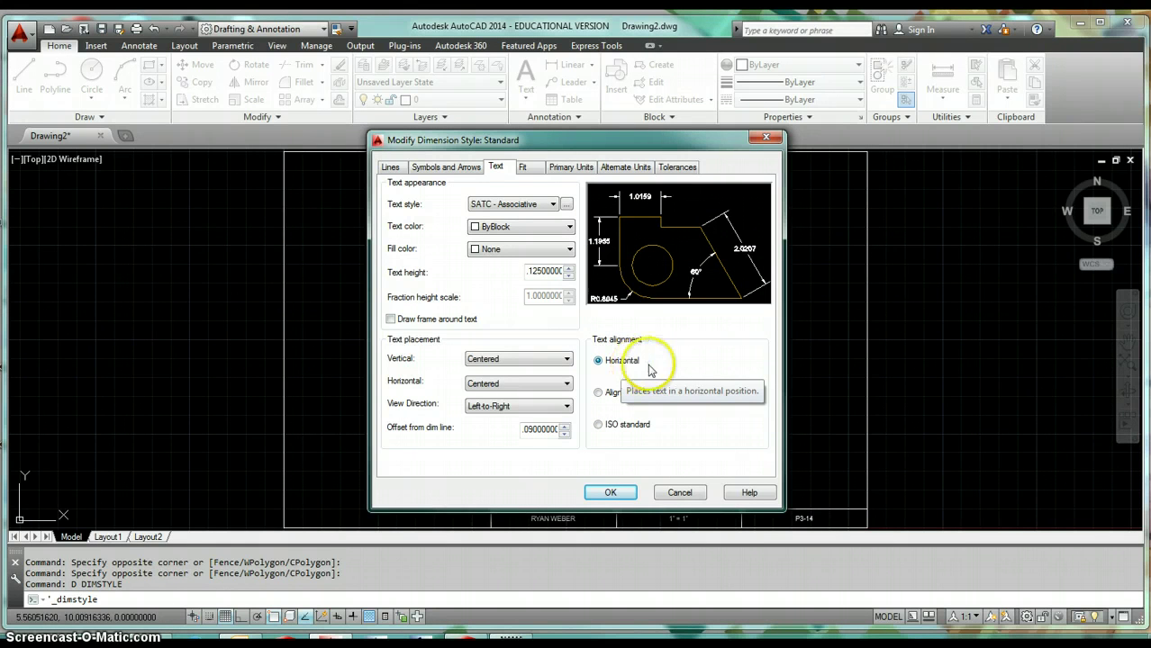
left_click(399, 320)
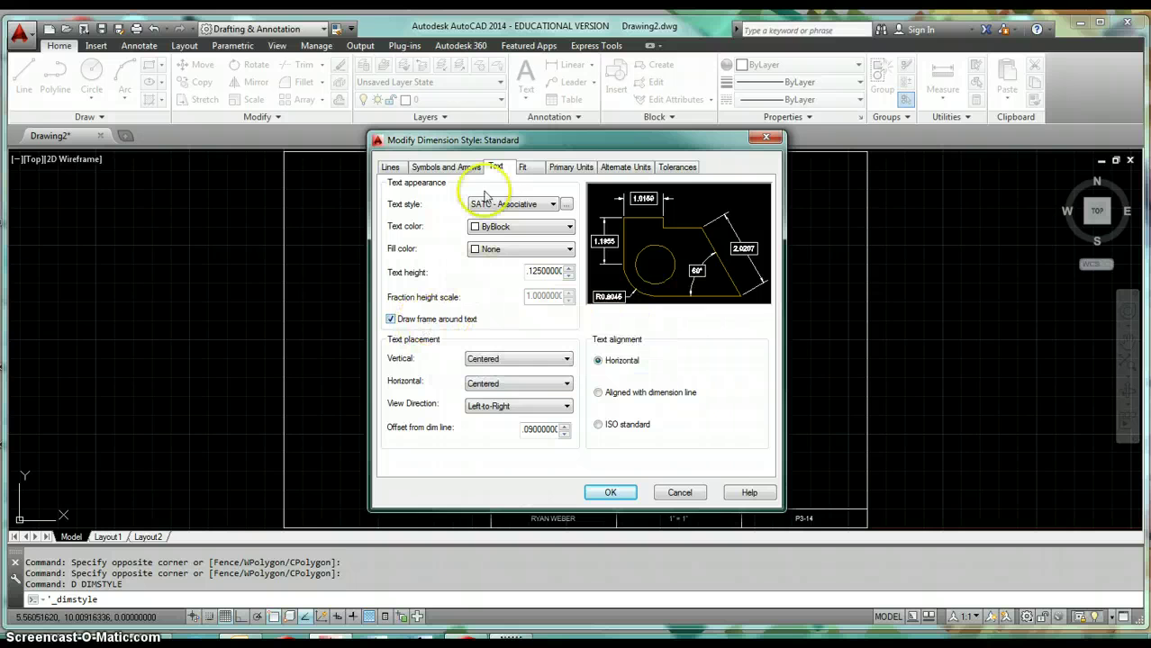
left_click(391, 320)
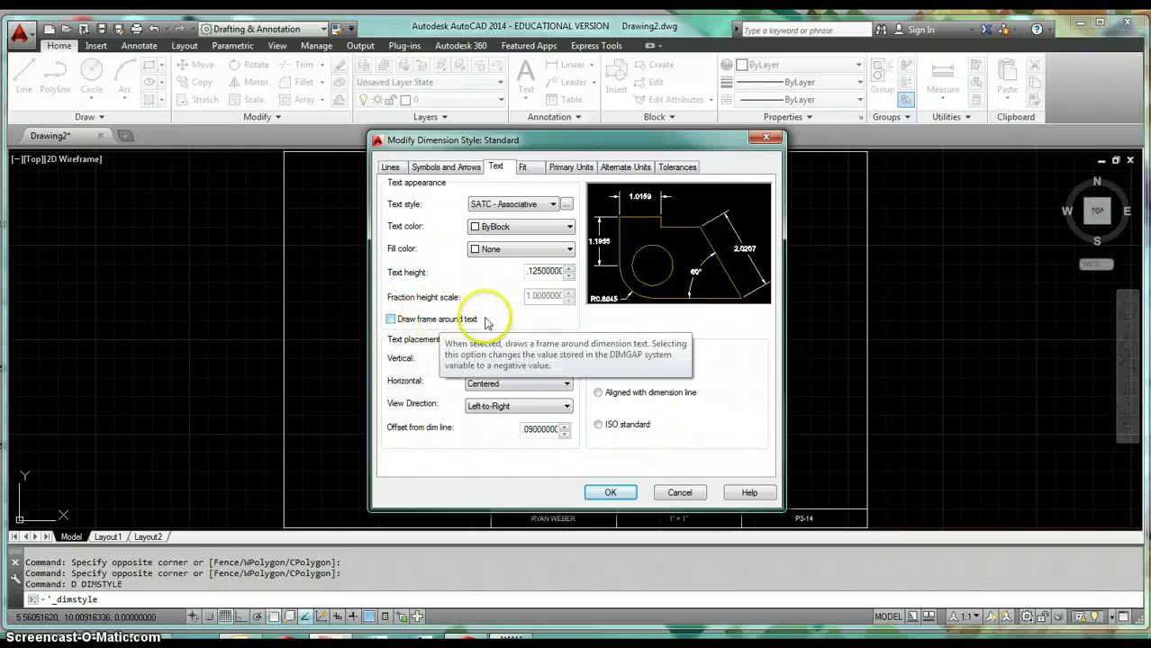
- Try an overall scale of 2 for the dimension features in the fit settings
left_click(526, 169)
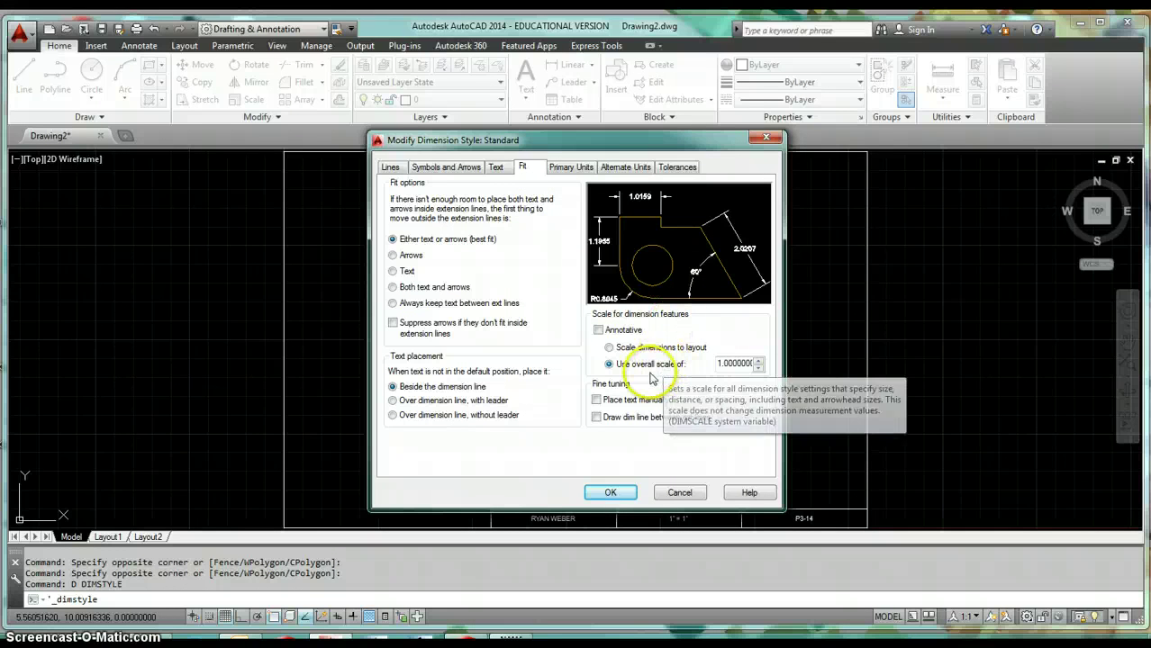
double_click(740, 363)
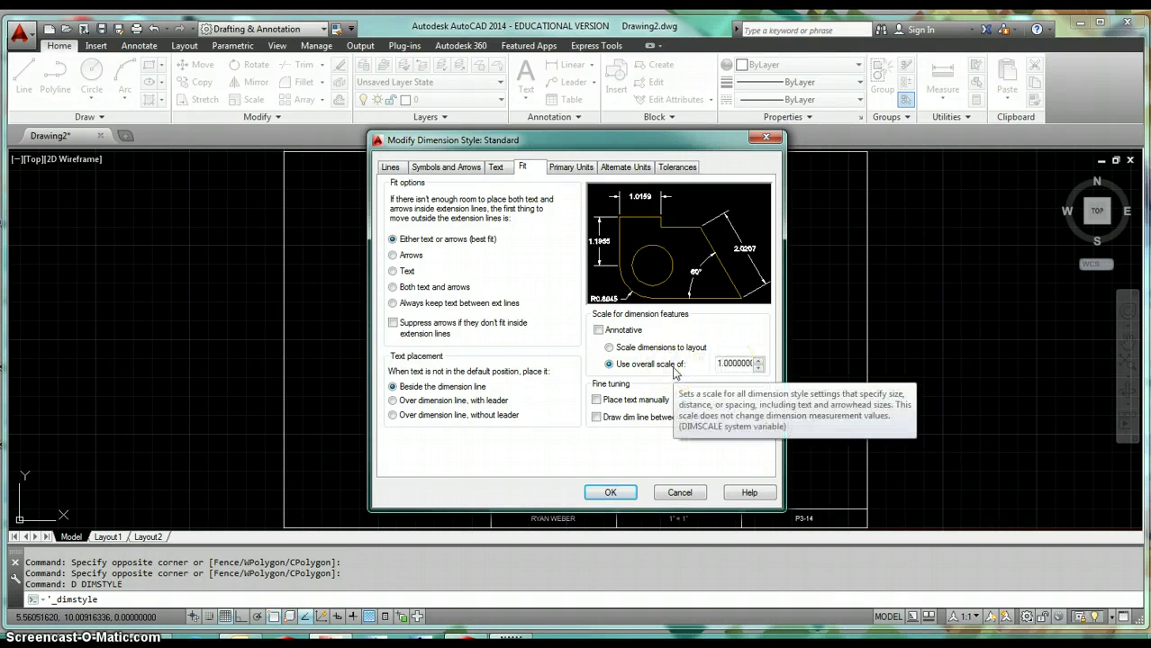
left_click(727, 365)
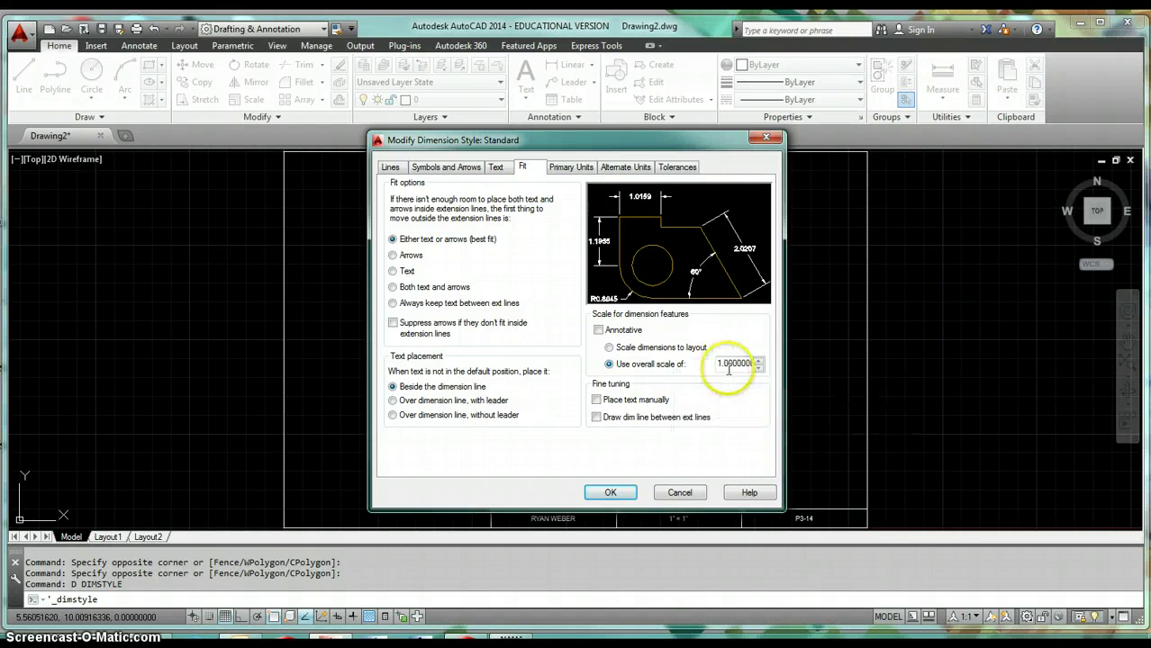
double_click(734, 367)
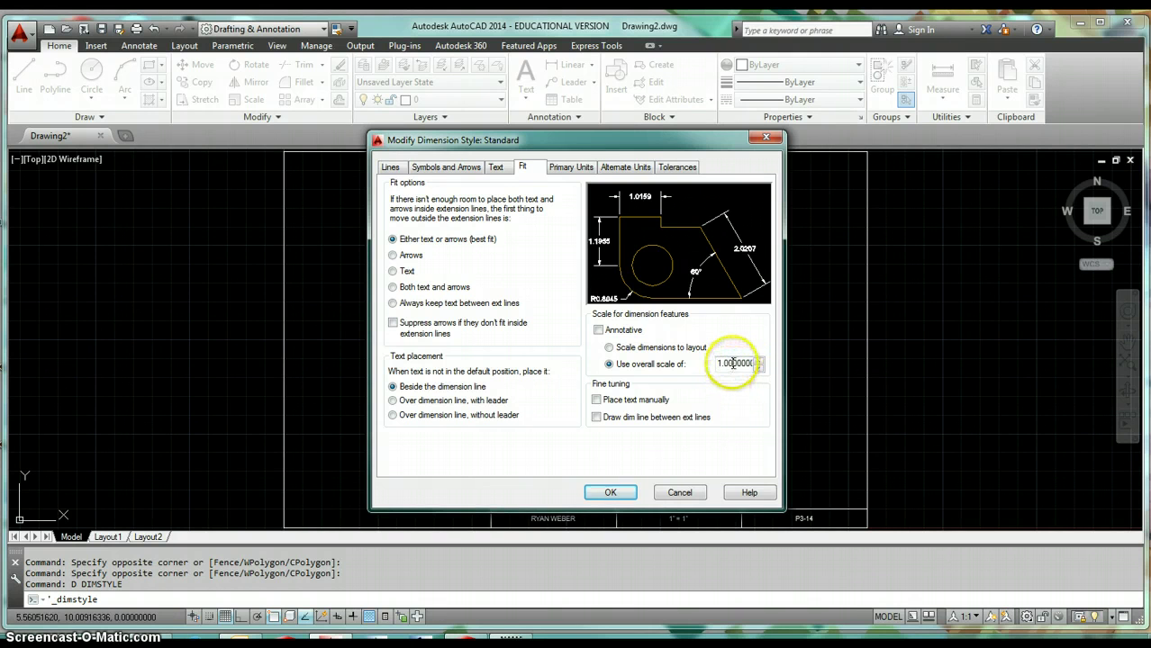
type("2")
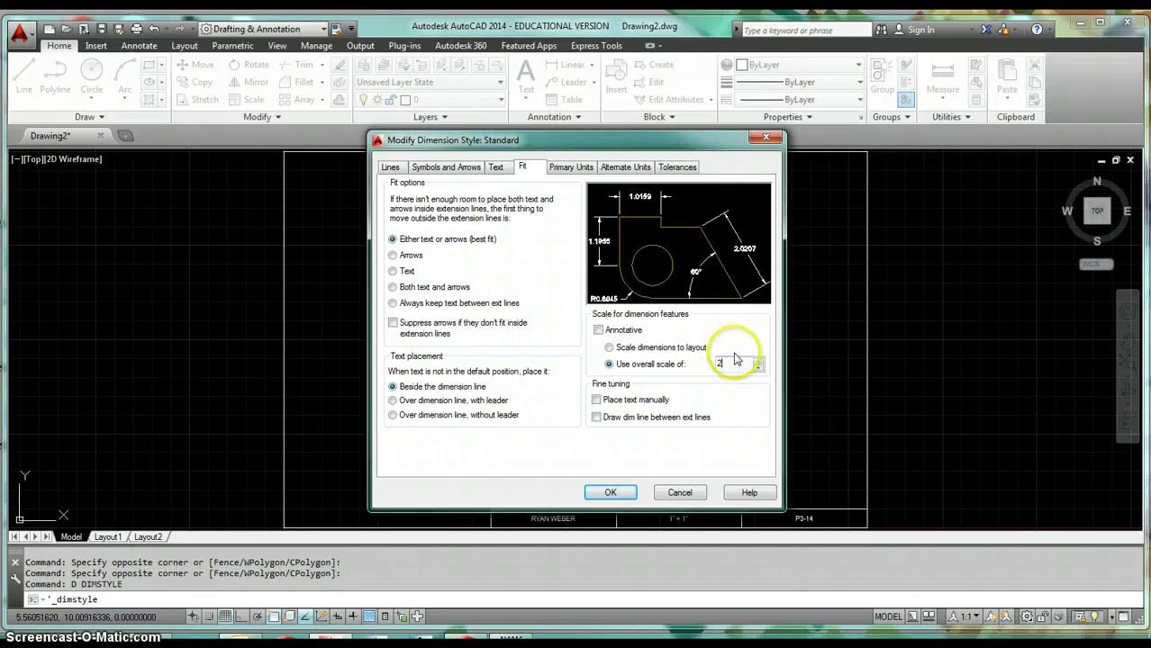
left_click(738, 401)
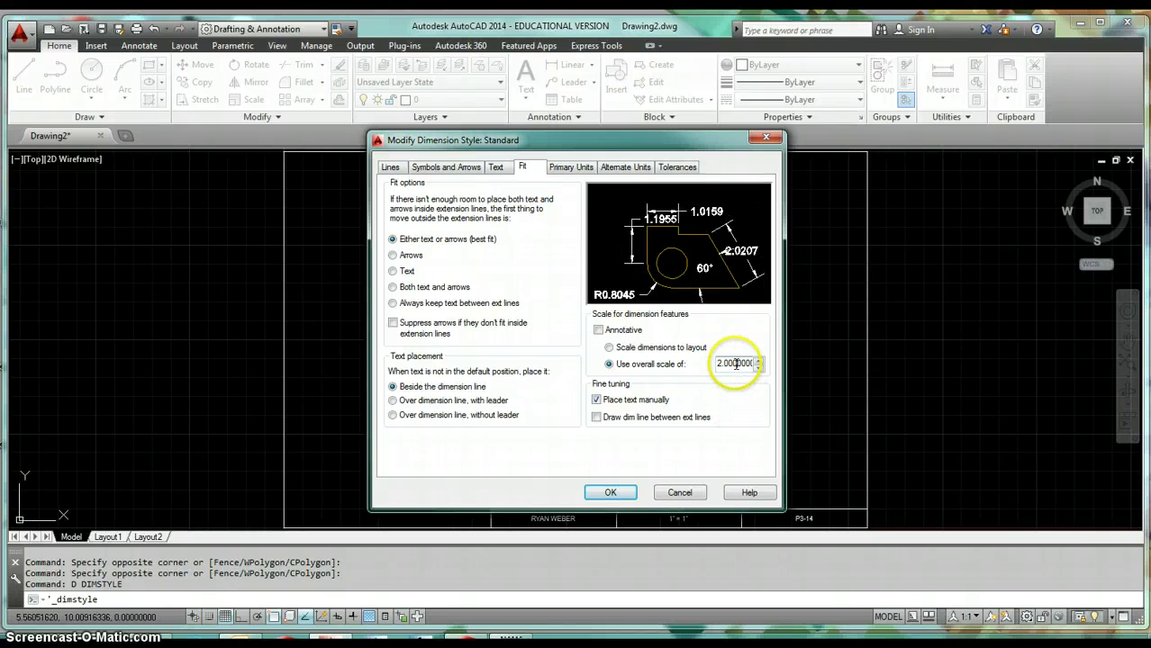
- Set the overall scale of the dimension features back to 1 and turn off manual text placement
type("1")
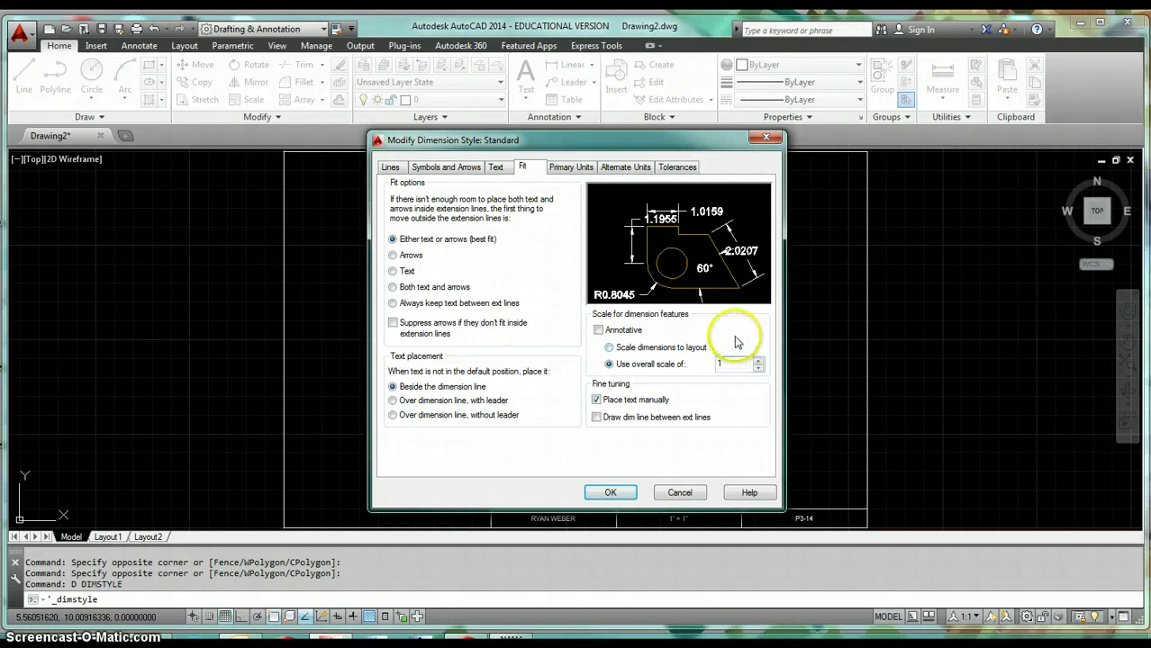
key("Tab")
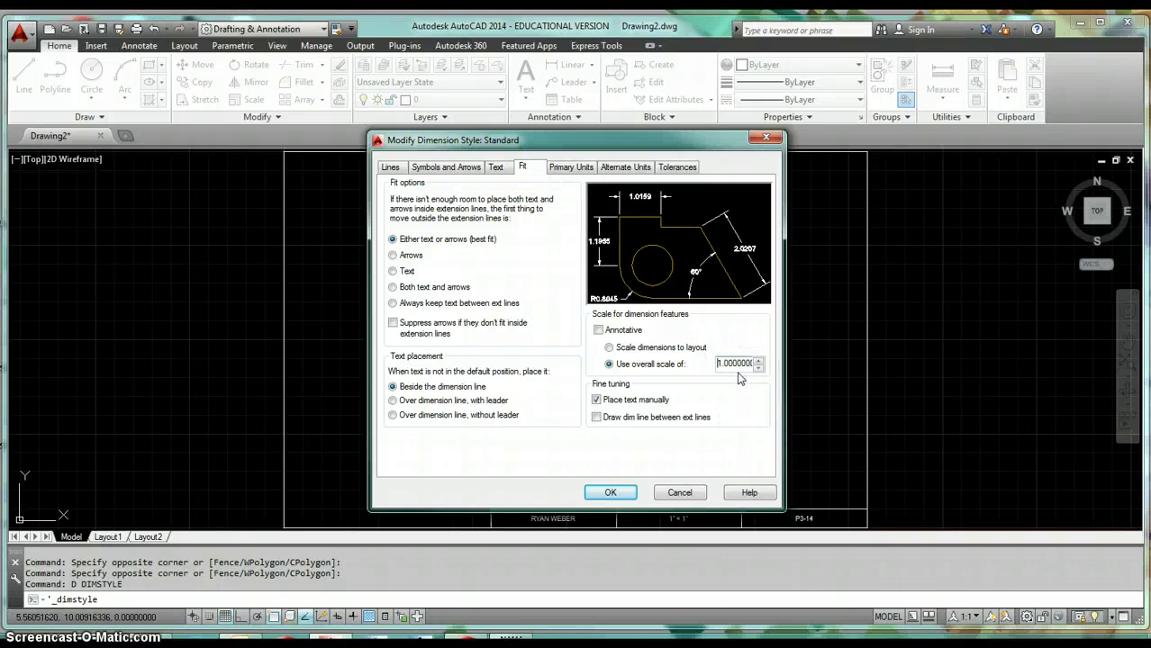
left_click(615, 400)
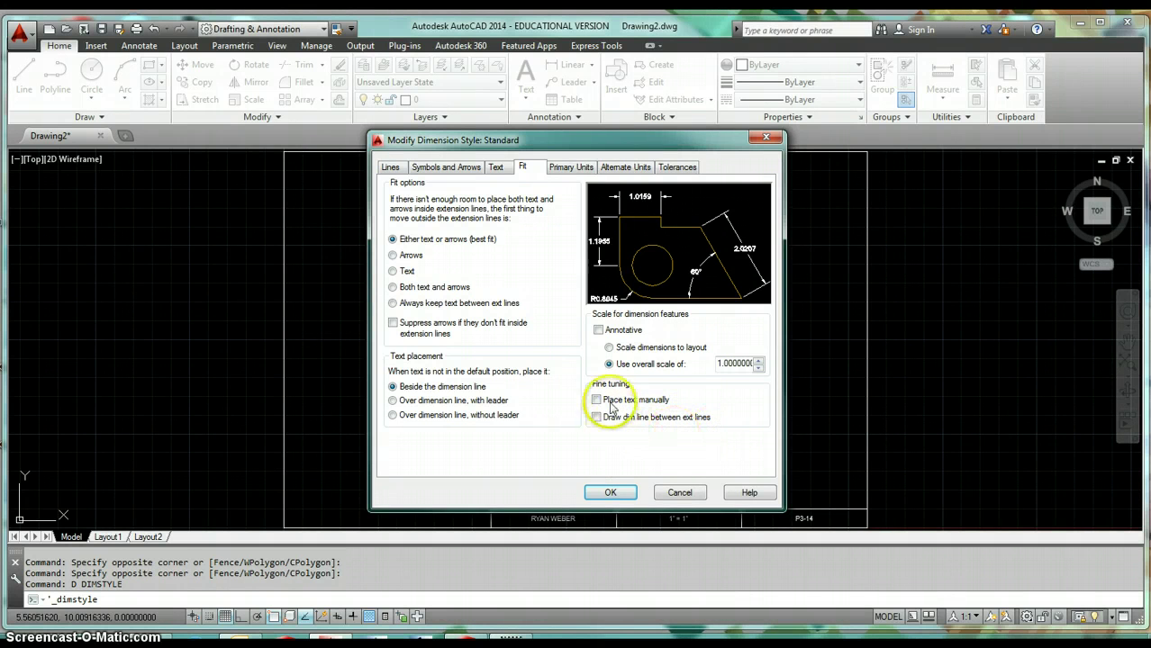
- Try the Fractional unit format for the primary linear dimensions and restore Decimal
left_click(562, 170)
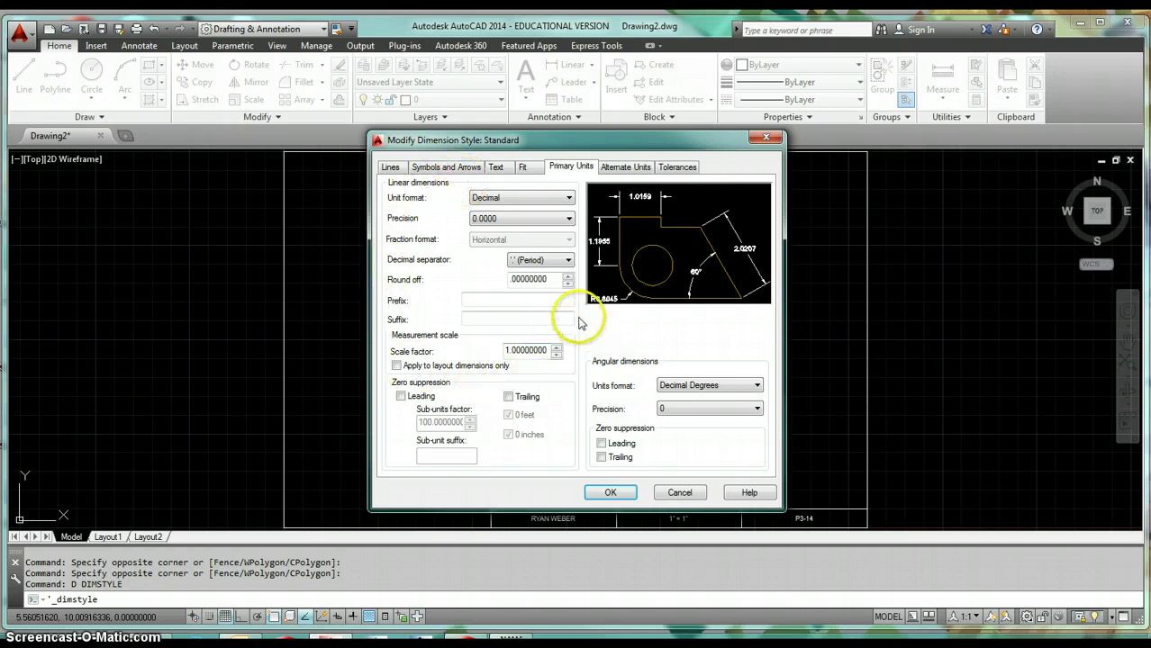
left_click(516, 197)
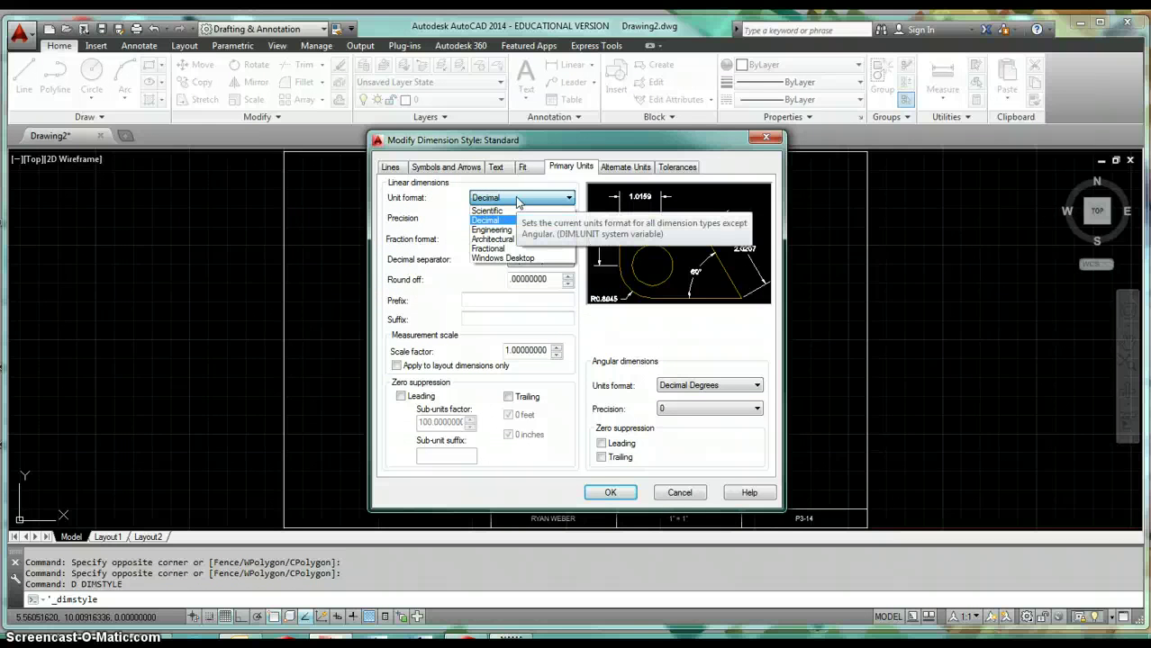
left_click(527, 249)
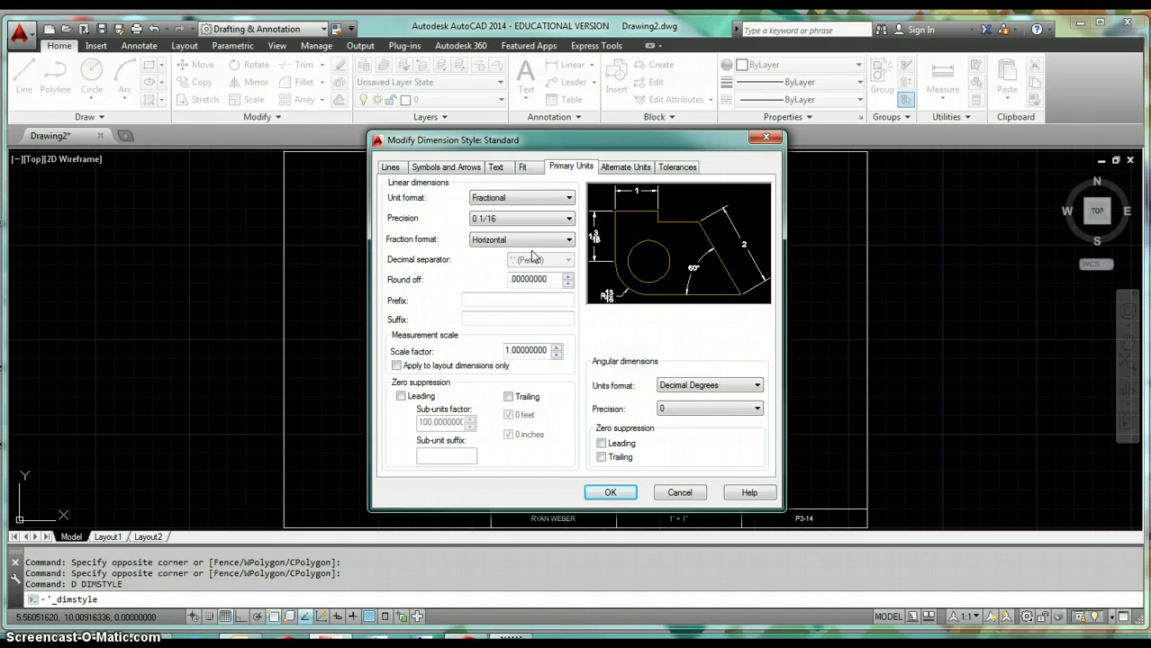
left_click(534, 199)
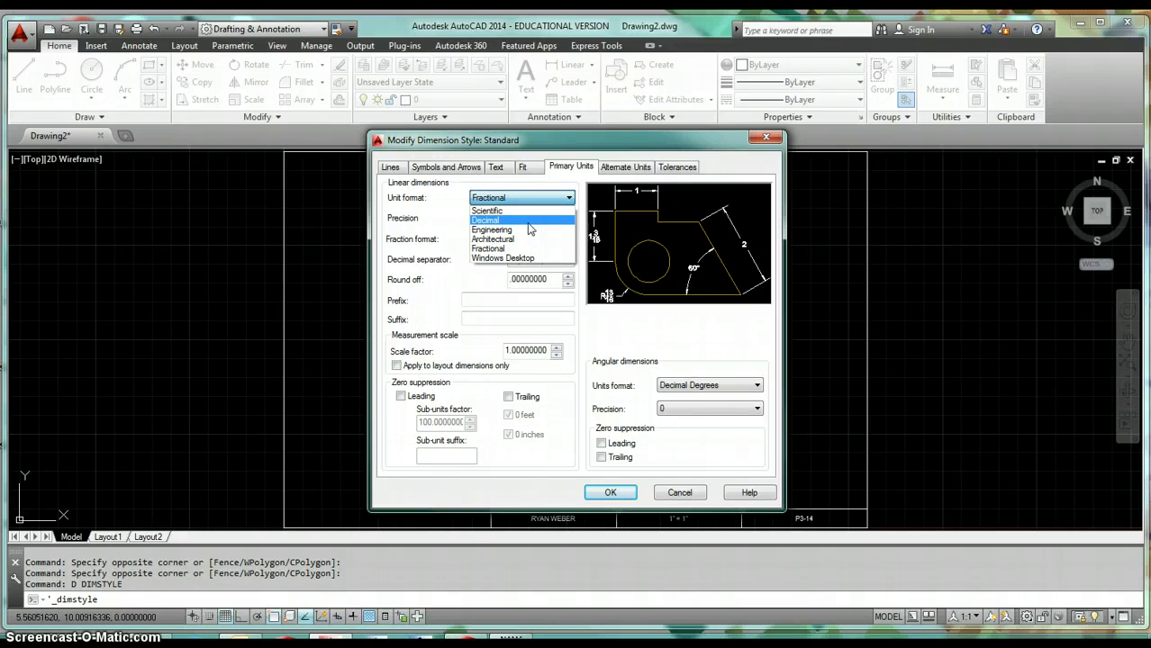
left_click(527, 221)
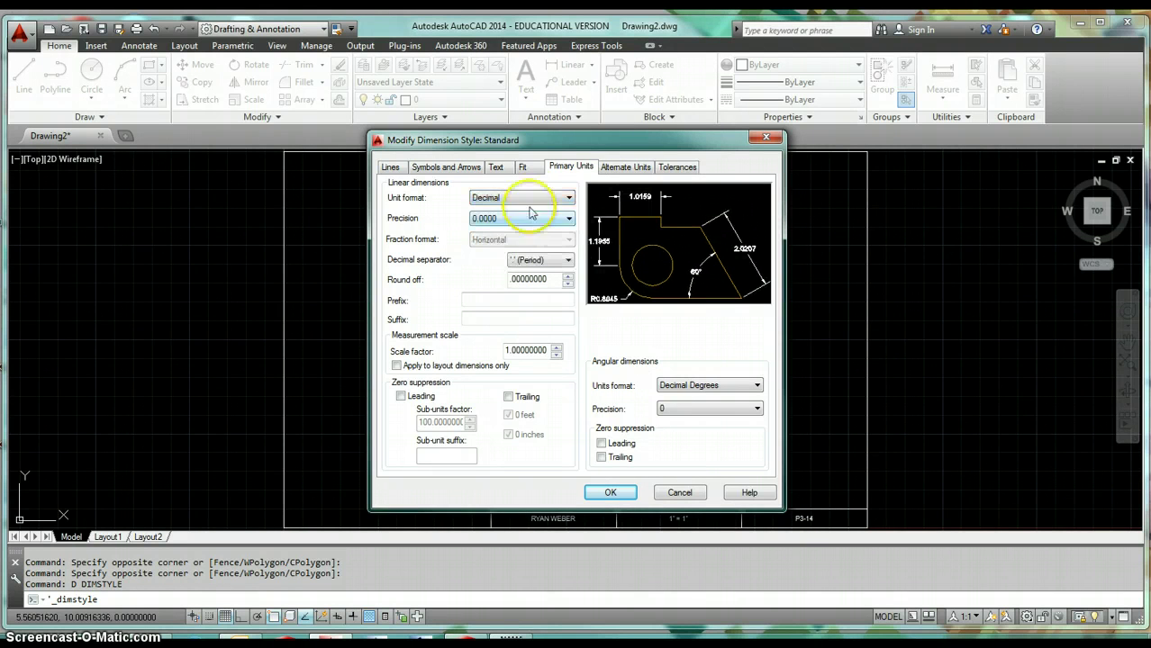
- Set the linear dimension precision to 0.00 and select Period as the decimal separator
left_click(525, 222)
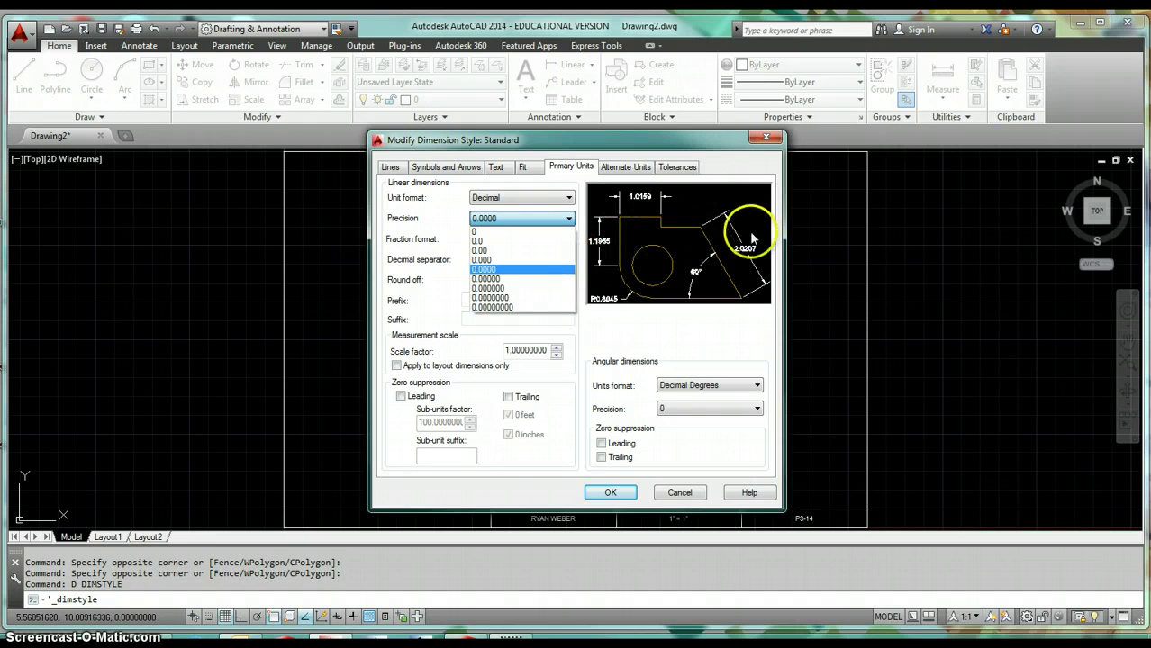
left_click(507, 250)
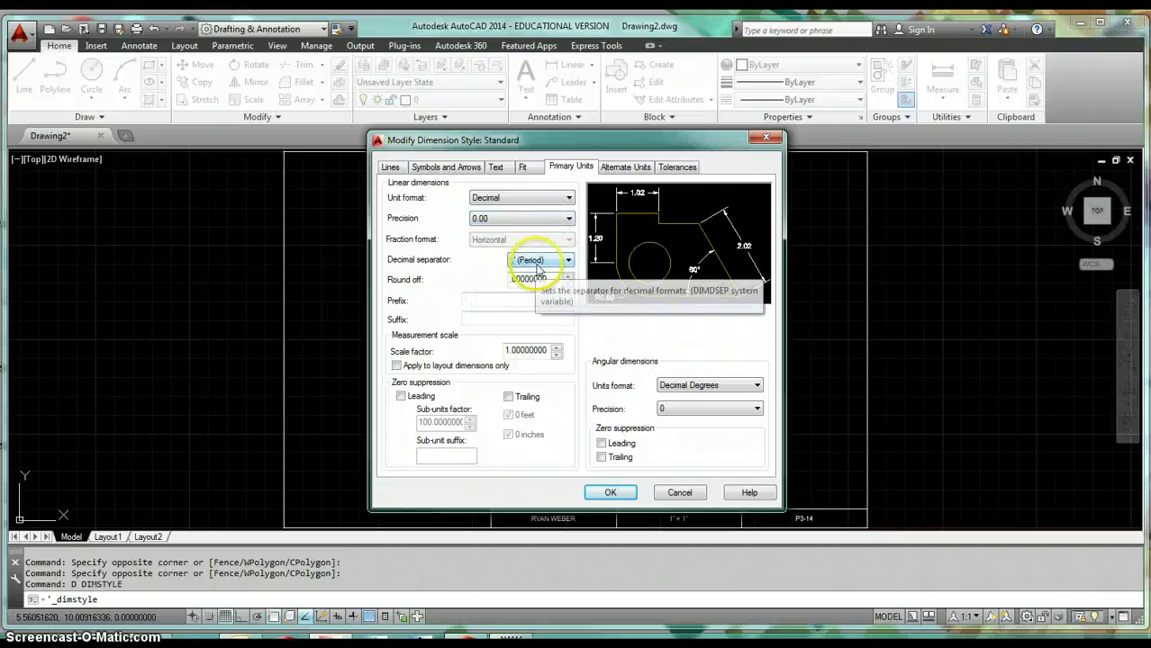
left_click(568, 260)
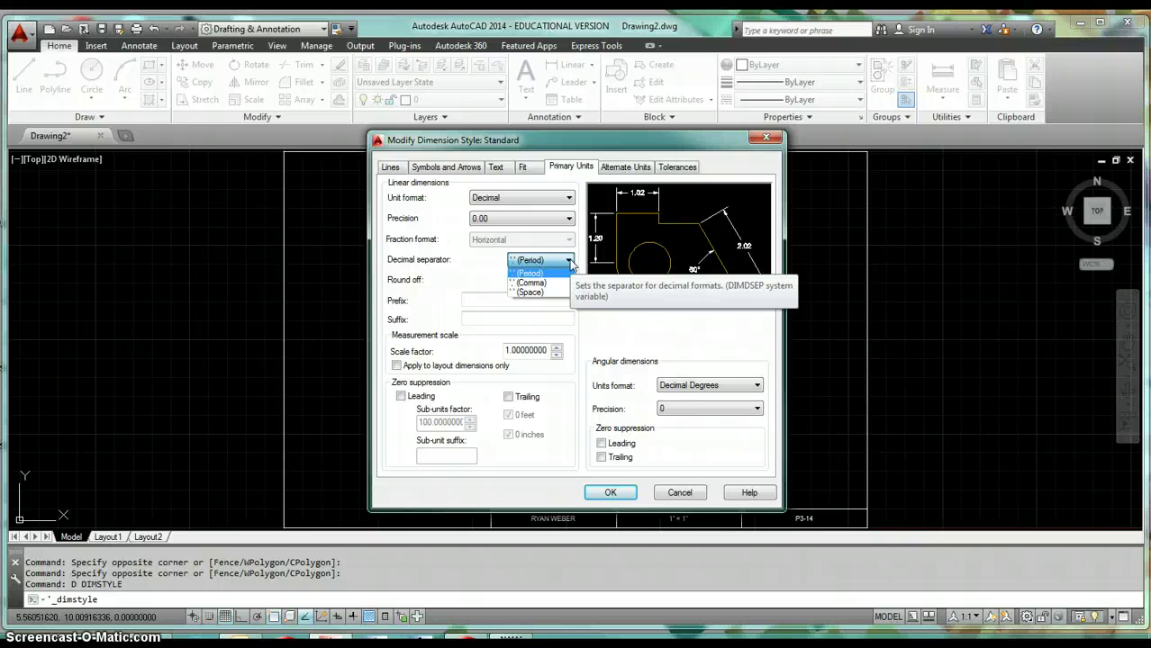
left_click(565, 272)
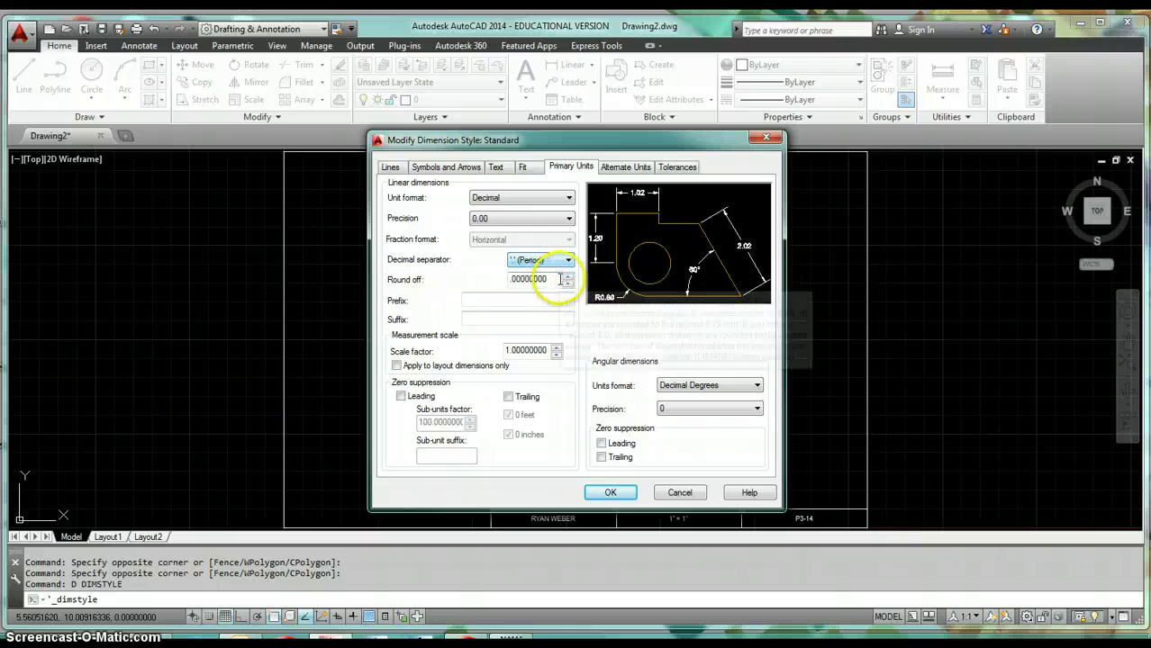
- Try the prefix "R." and an inch-mark suffix (") on the primary linear dimensions
left_click(488, 301)
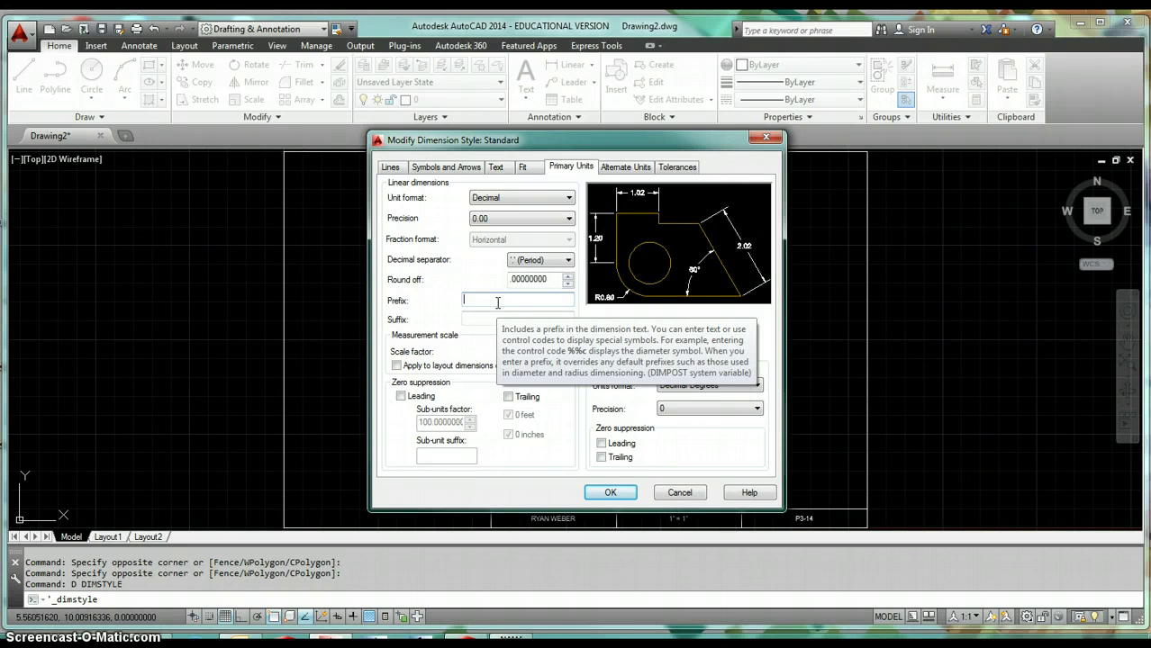
type("r")
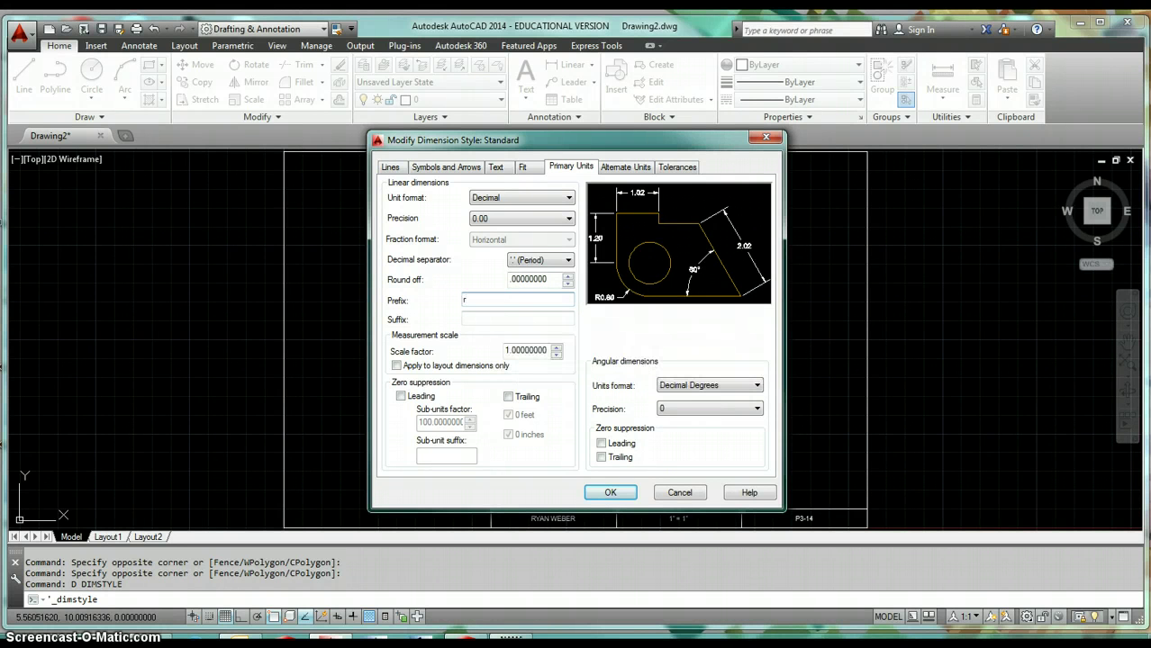
left_click(502, 321)
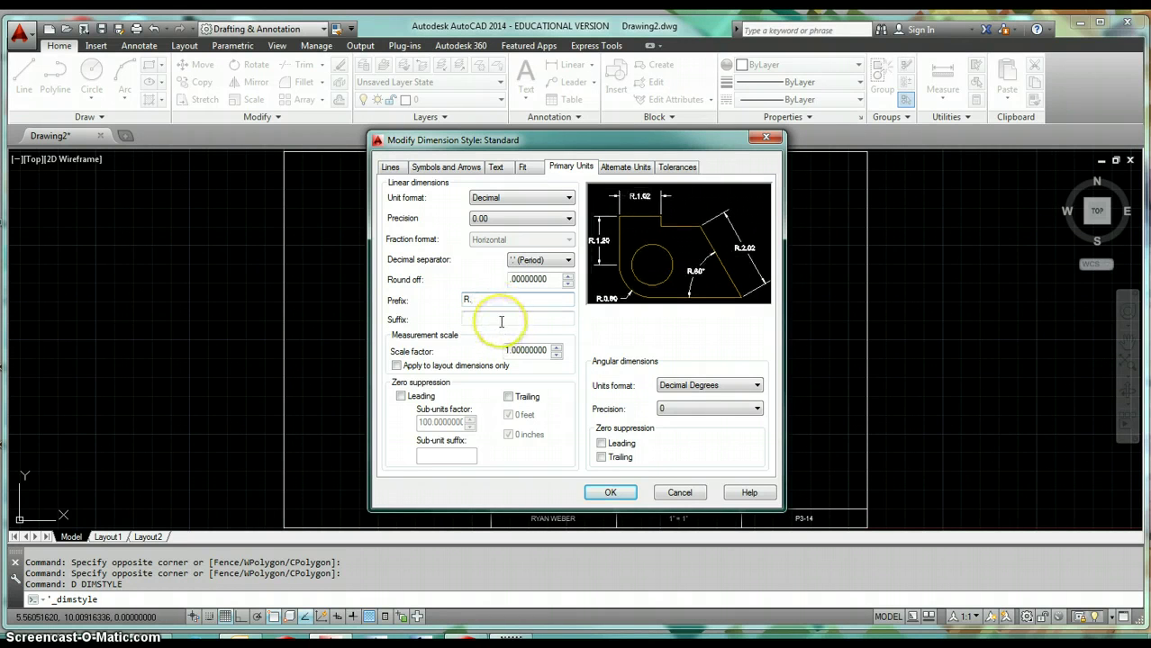
left_click(498, 301)
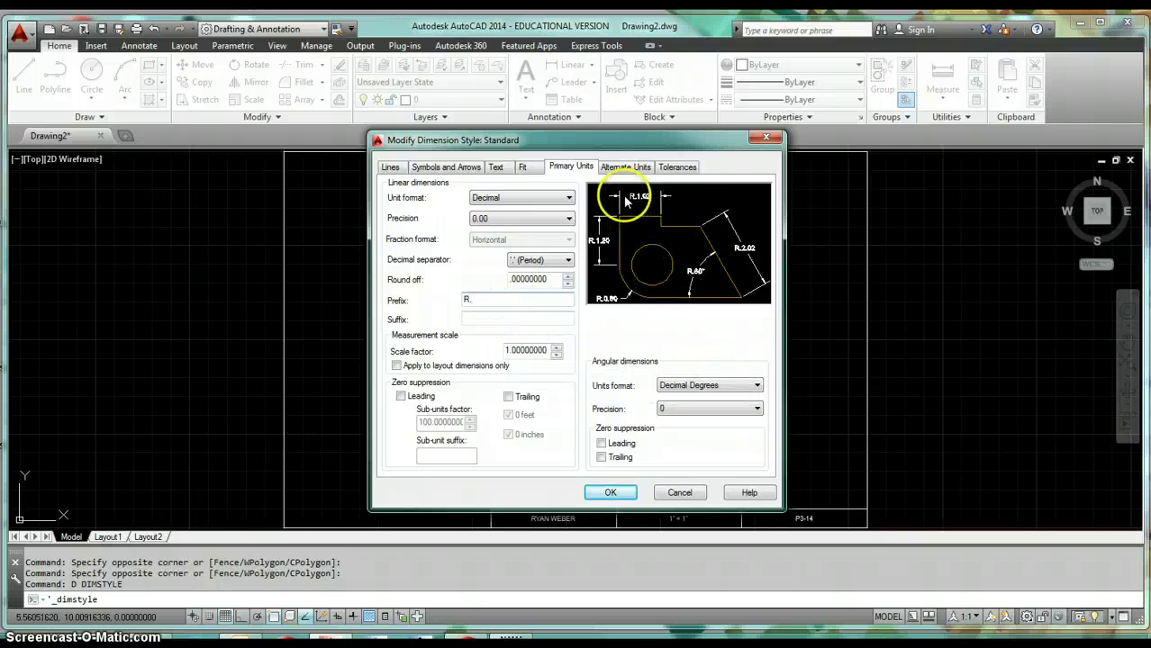
left_click(514, 317)
type("\"")
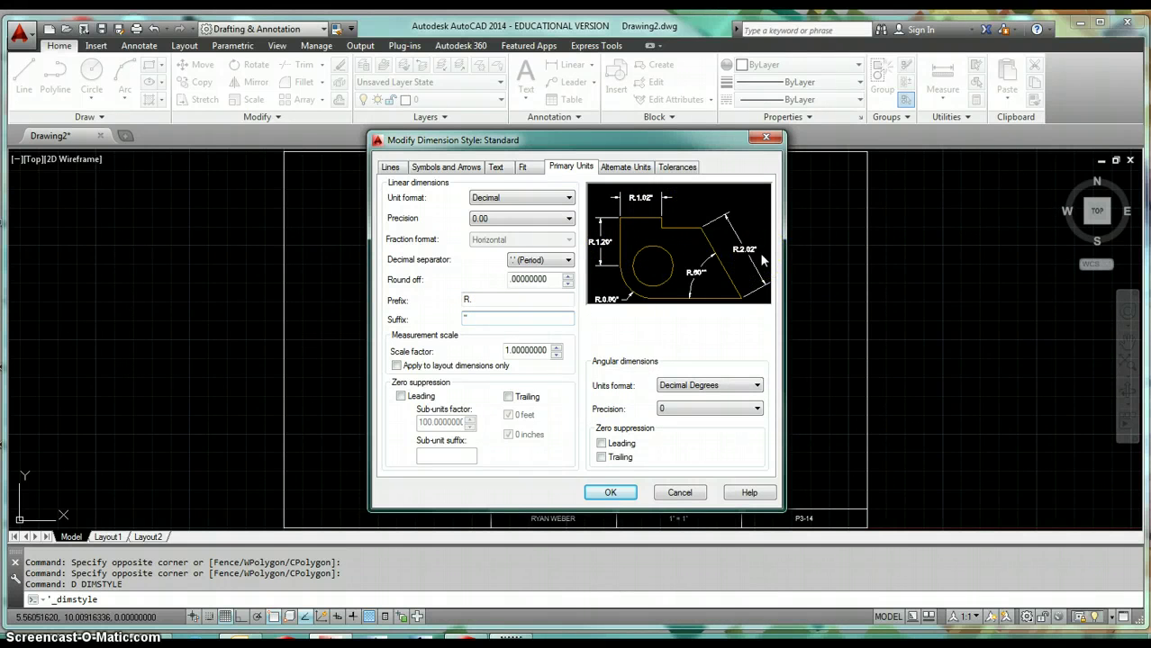
- Clear the prefix and suffix of the primary linear dimensions
double_click(449, 306)
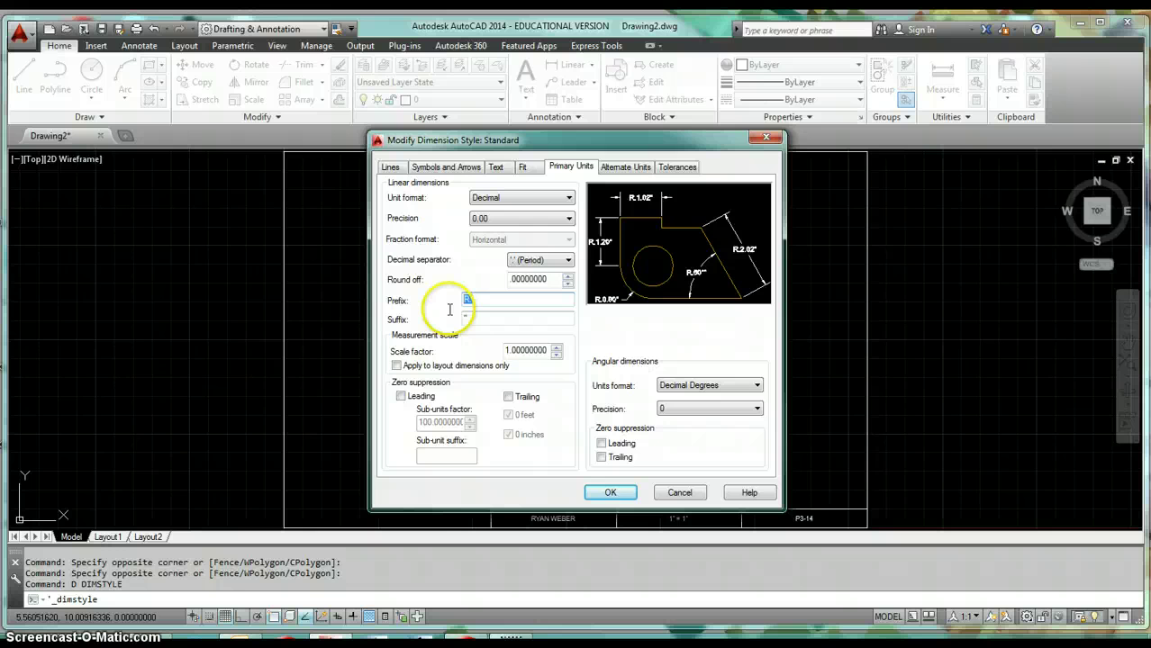
double_click(504, 317)
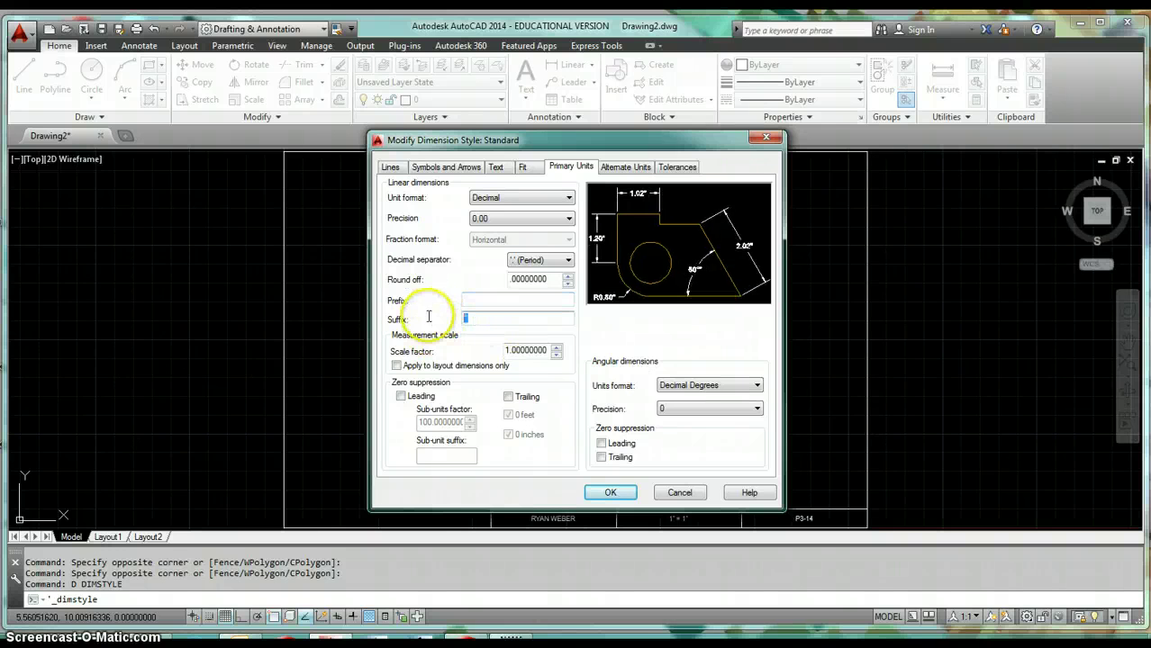
left_click(483, 301)
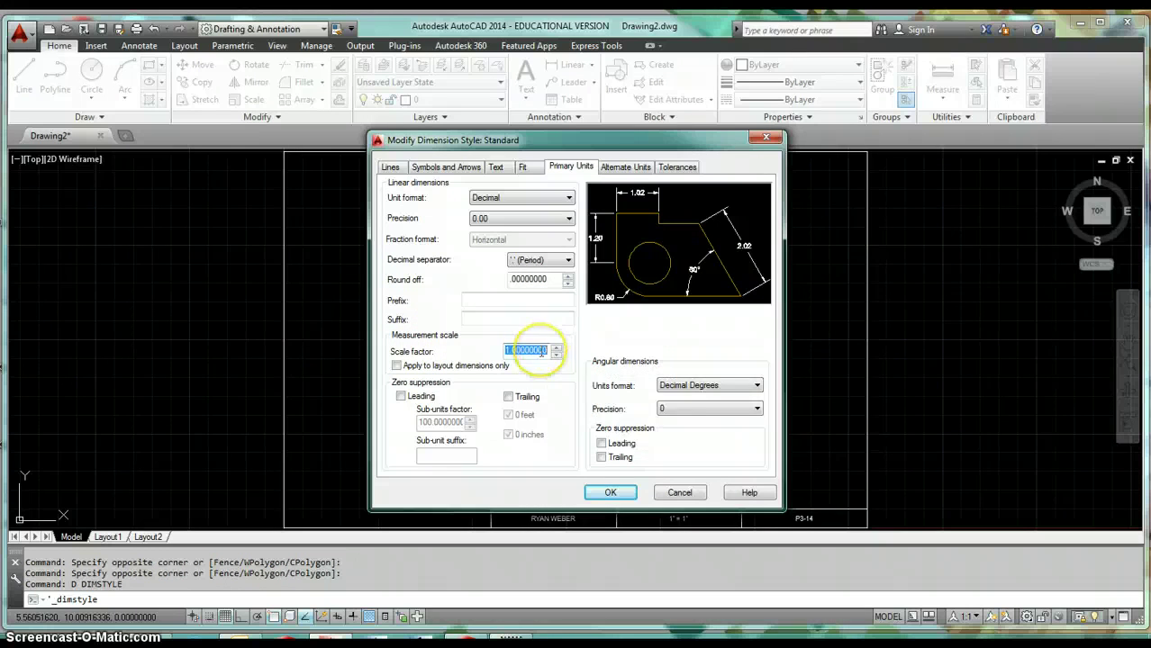
- Try a measurement scale factor of 2 for the linear dimensions and restore it to 1
mouse_move(543, 352)
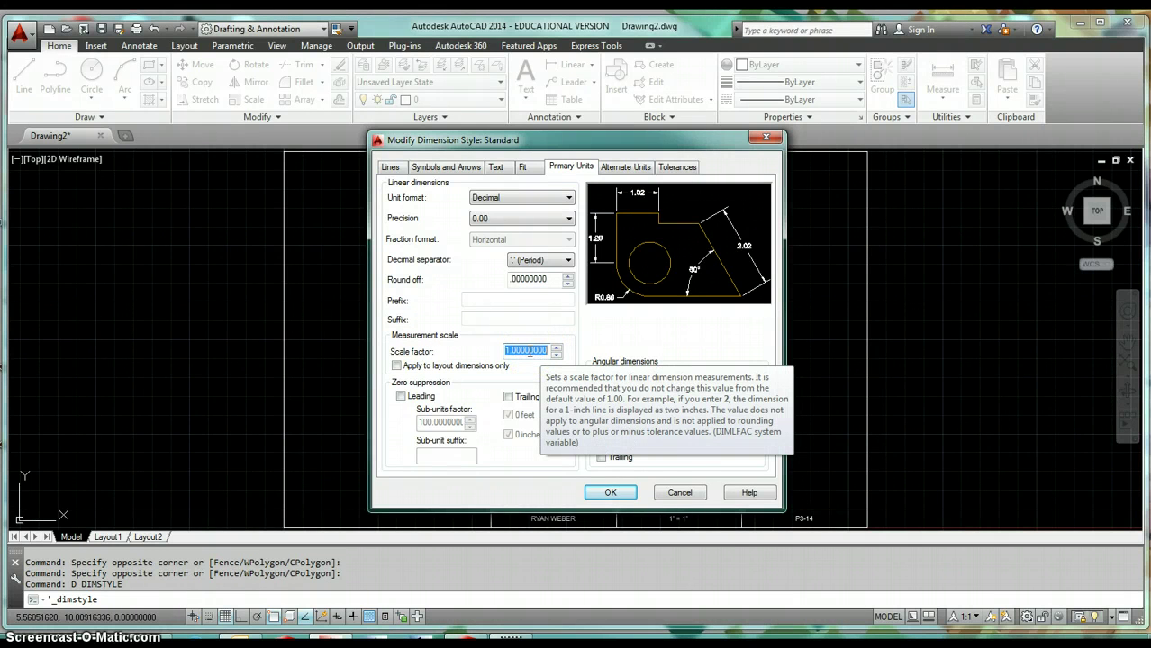
type("2")
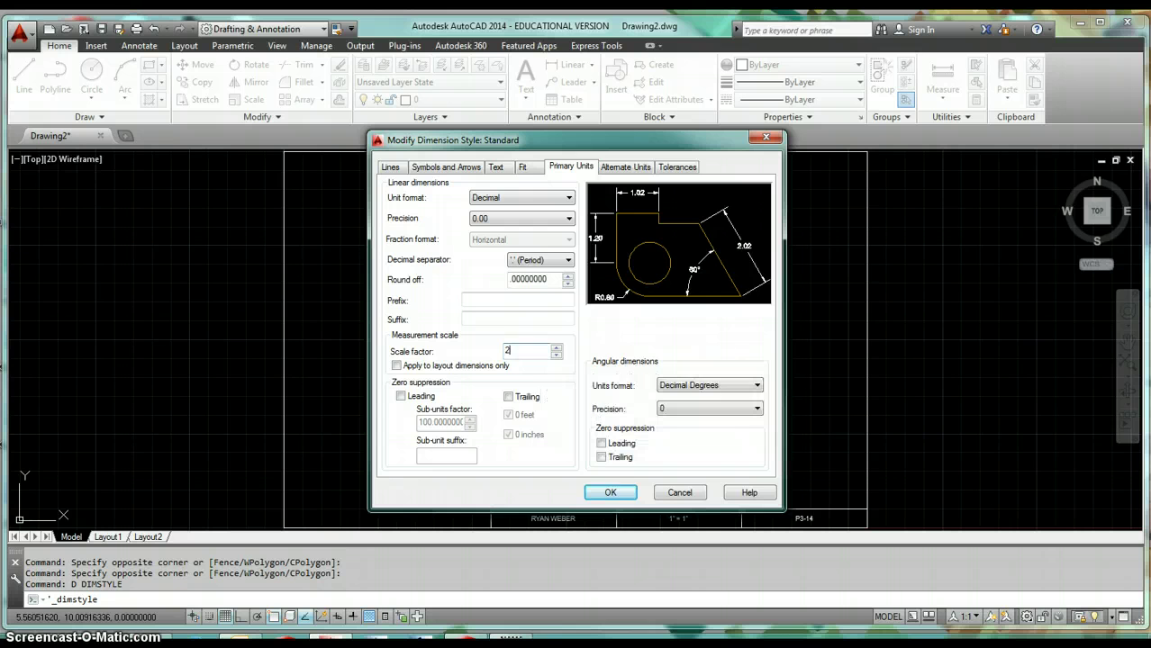
left_click(473, 317)
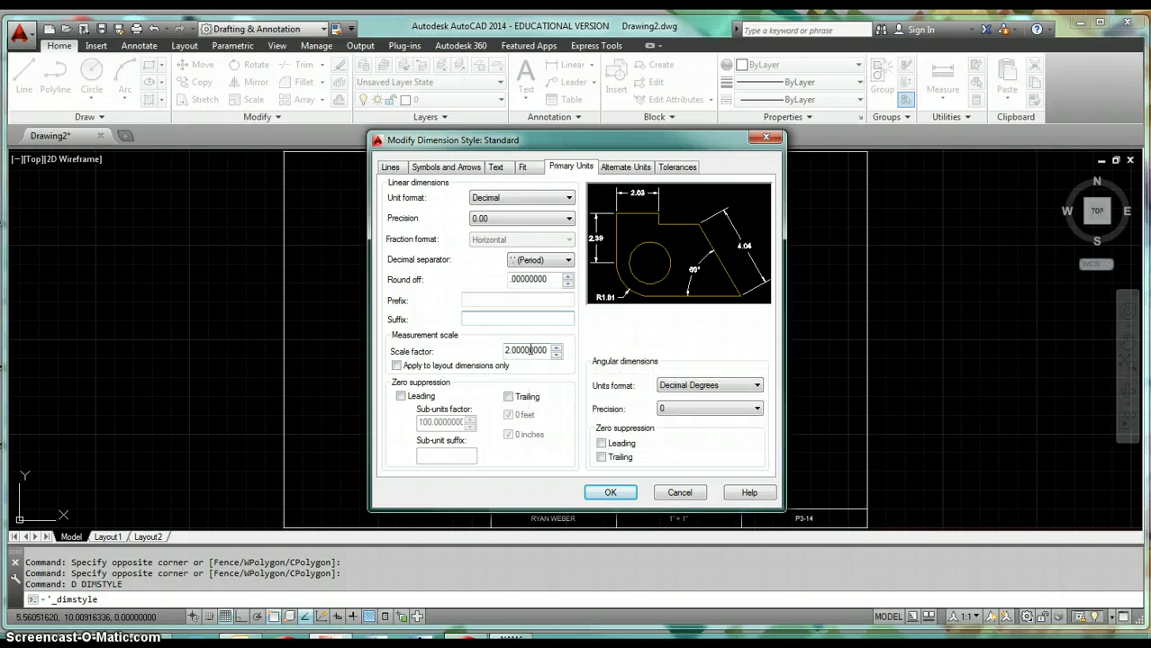
type("1")
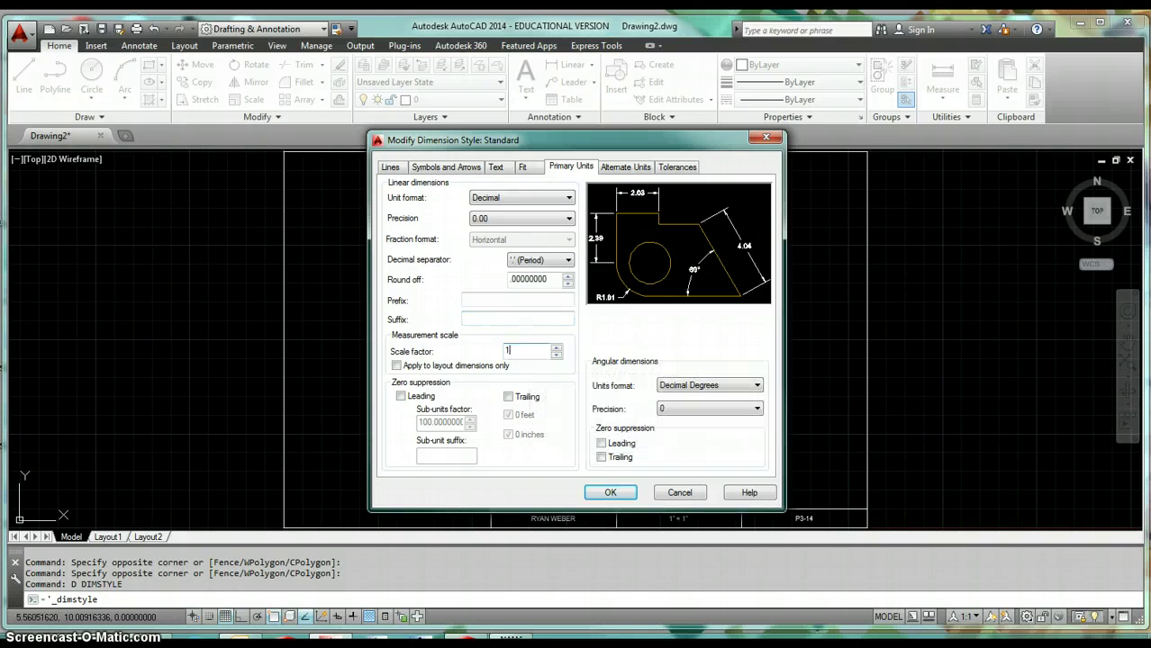
left_click(523, 321)
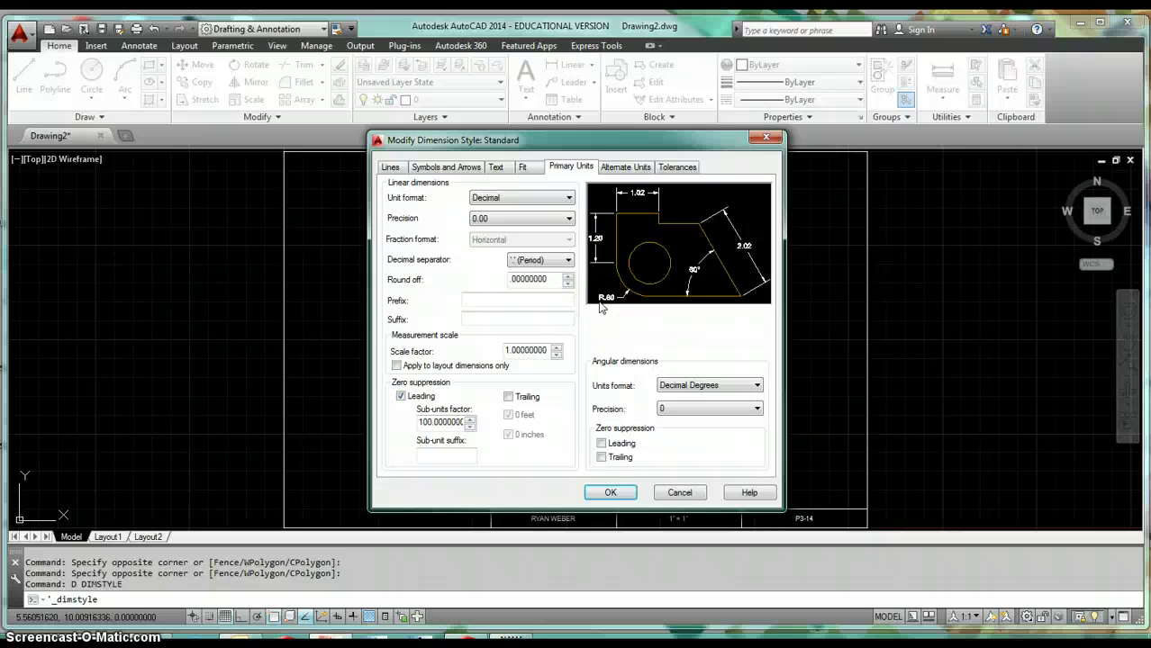
- Suppress leading zeros in the linear dimensions, and try trailing zero suppression before turning it off again
left_click(401, 396)
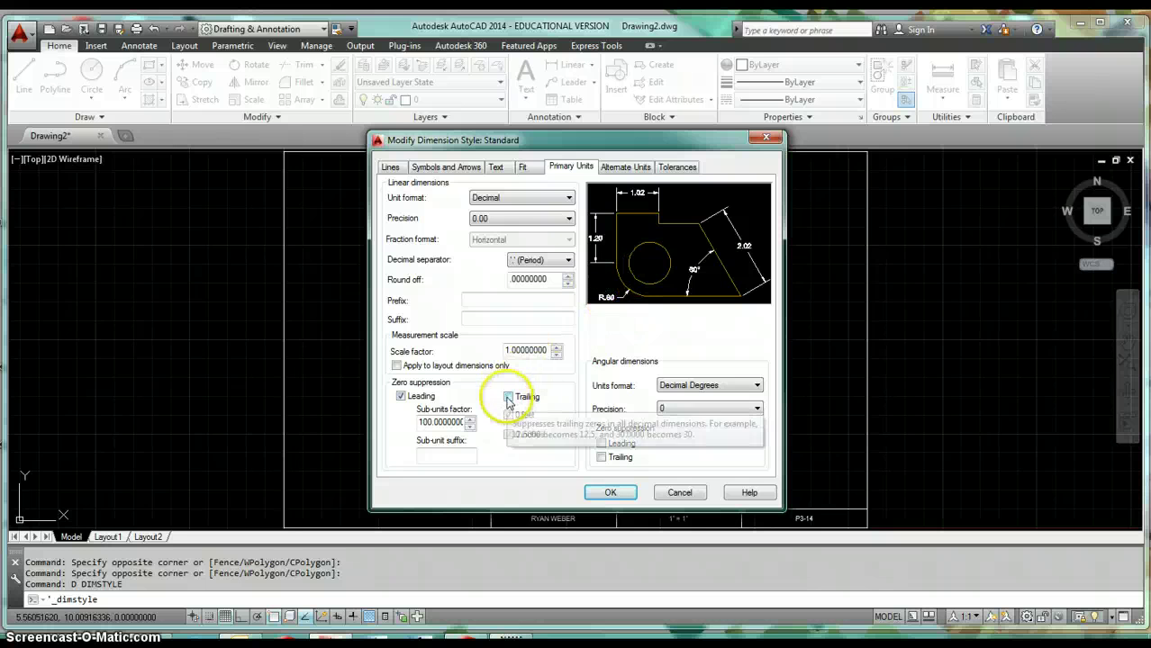
left_click(508, 398)
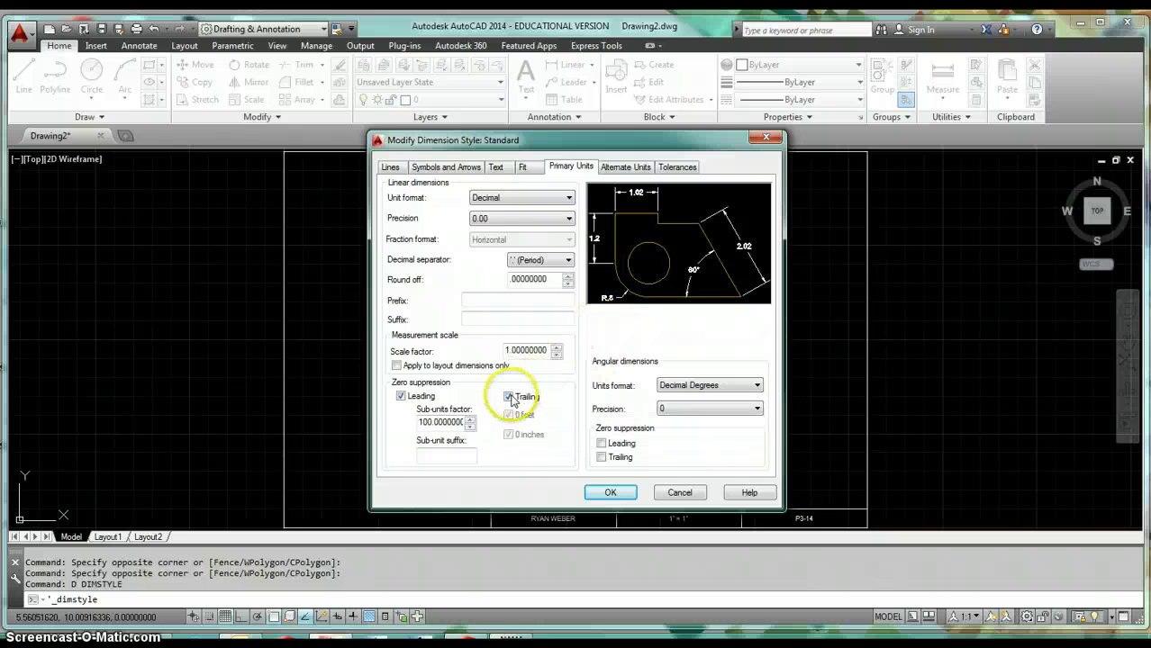
left_click(510, 398)
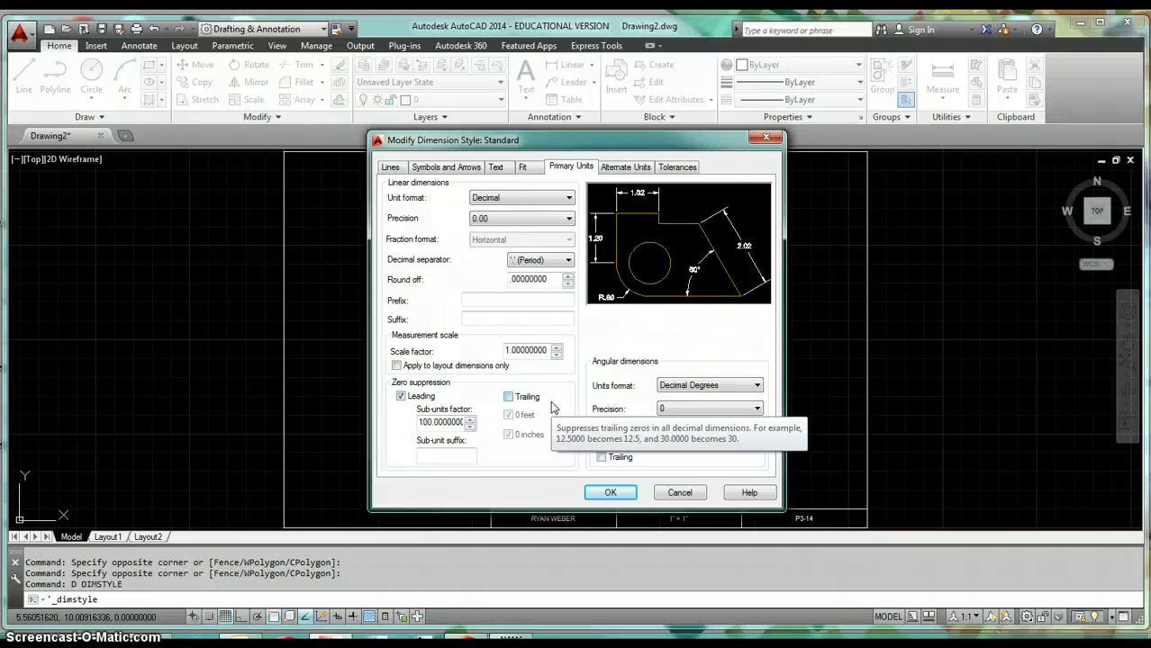
left_click(400, 397)
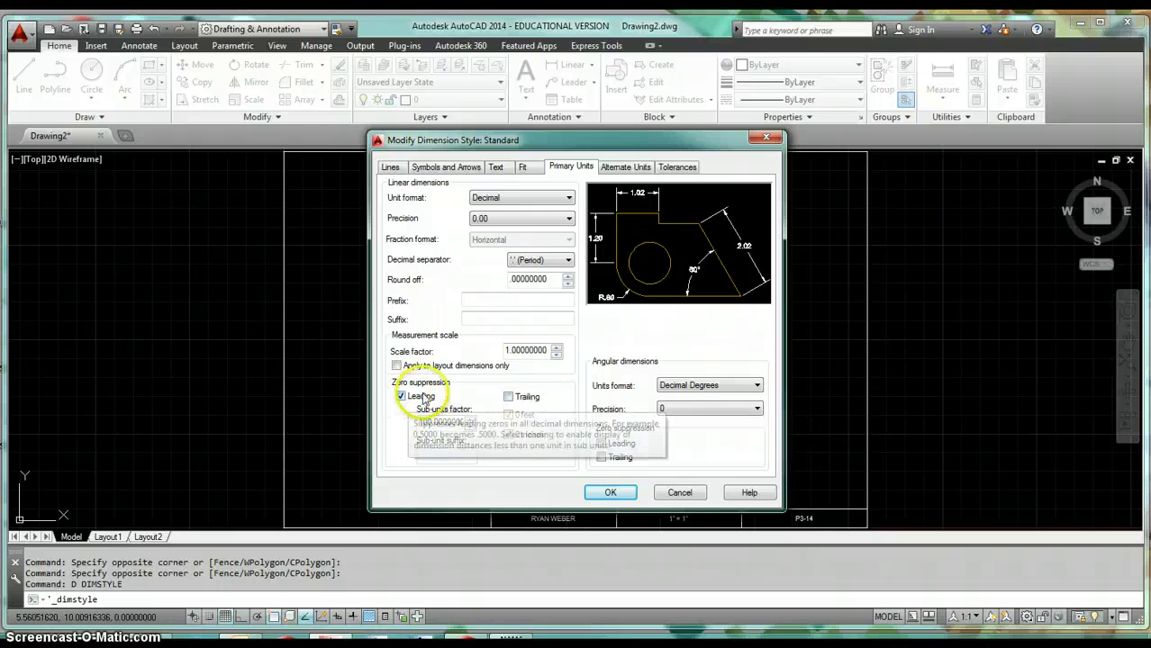
left_click(400, 396)
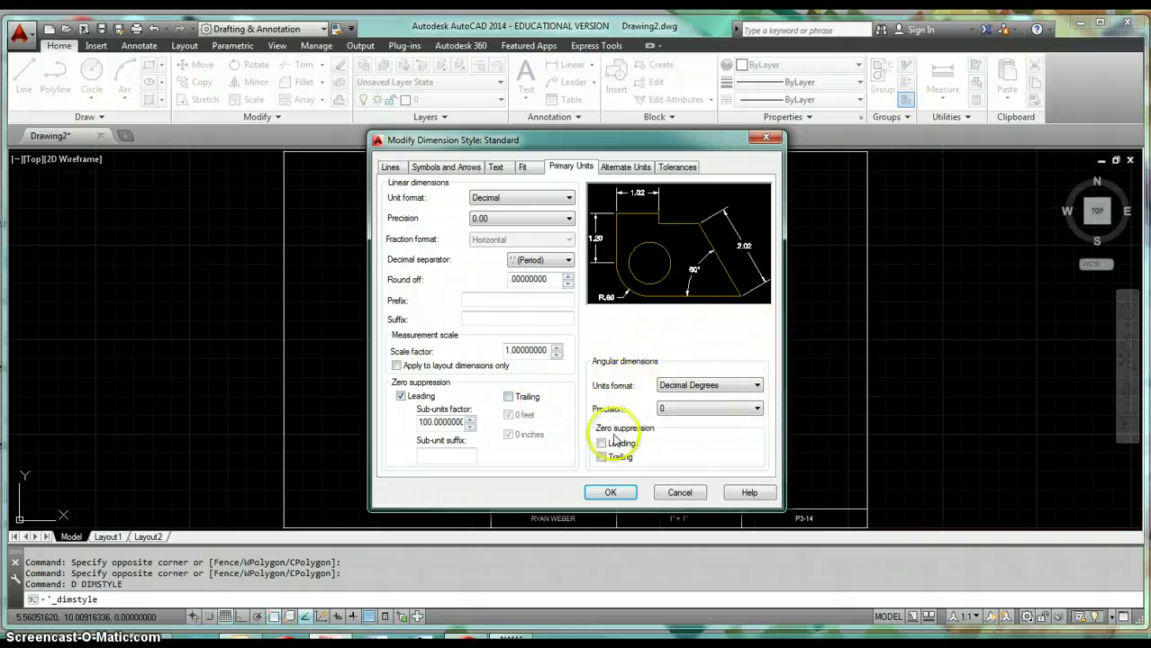
- Use Decimal Degrees as the angular units format and set the angular precision to 0.00
left_click(724, 387)
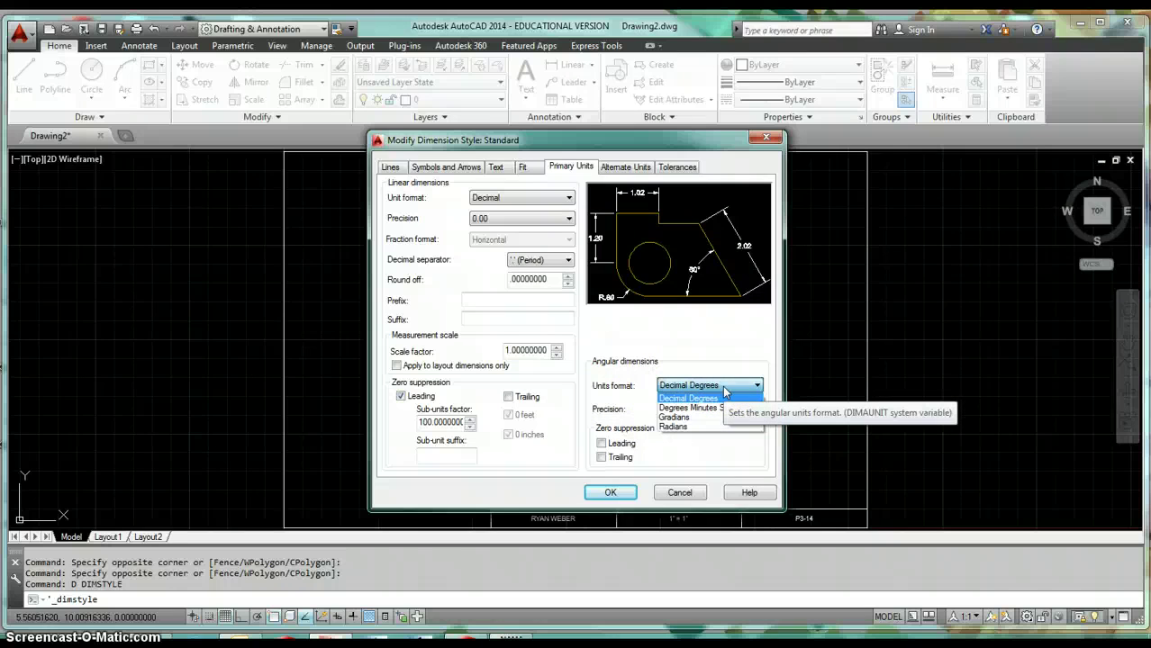
left_click(723, 396)
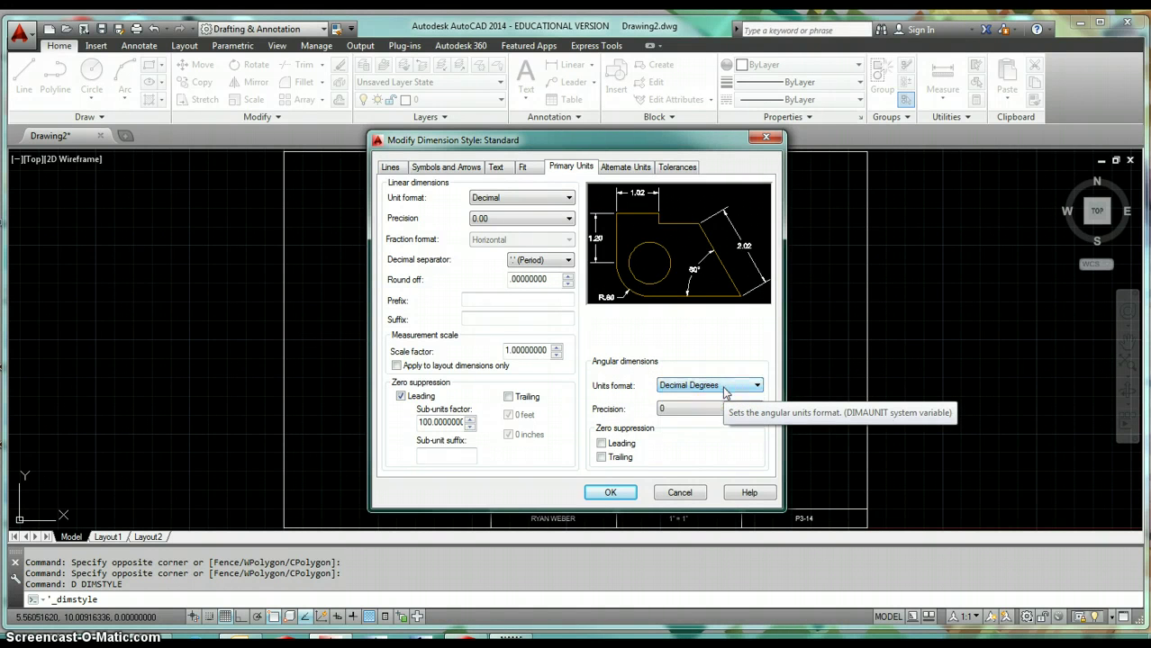
left_click(712, 410)
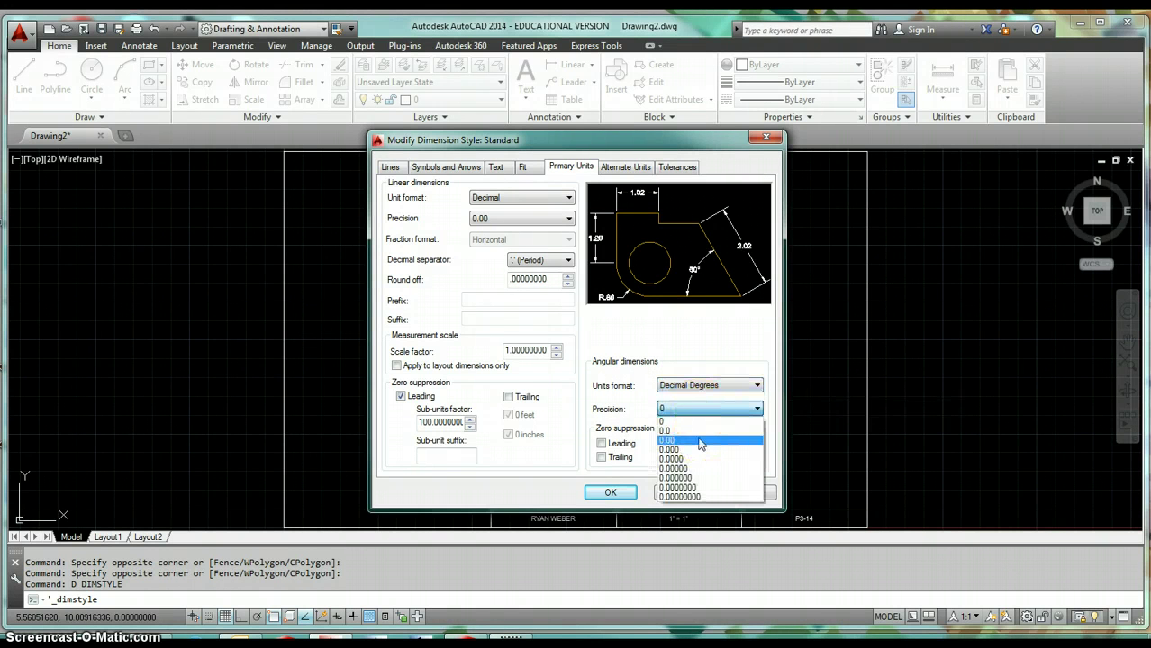
left_click(700, 441)
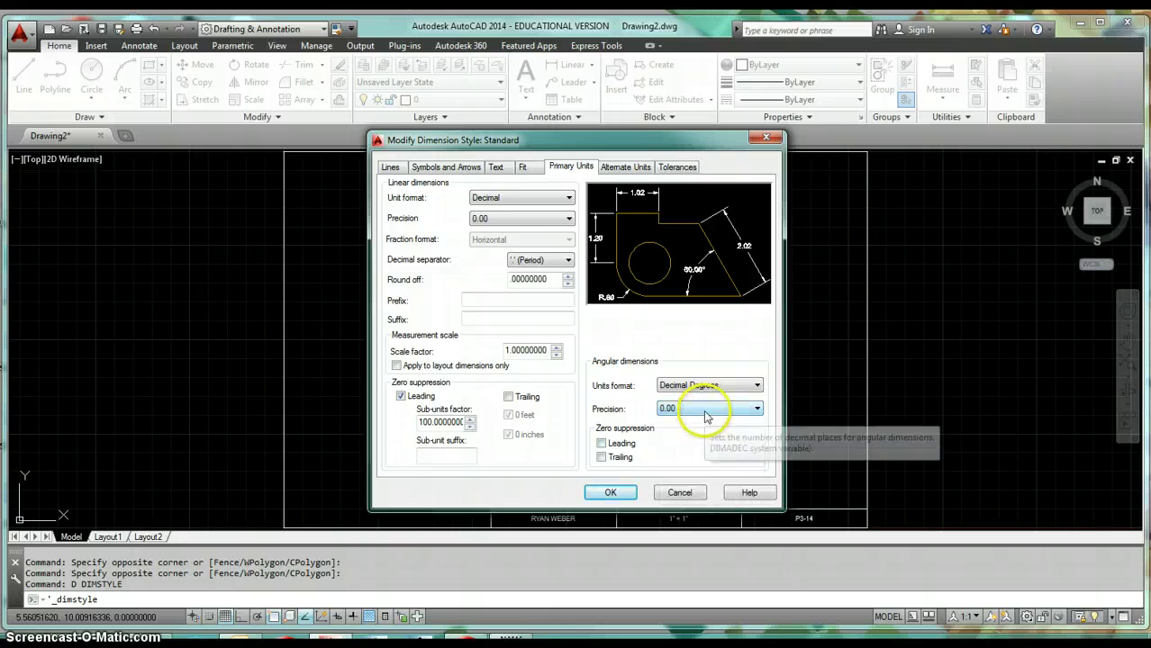
- Suppress trailing zeros in the angular dimensions, then accept the style changes and close the Dimension Style Manager
left_click(602, 459)
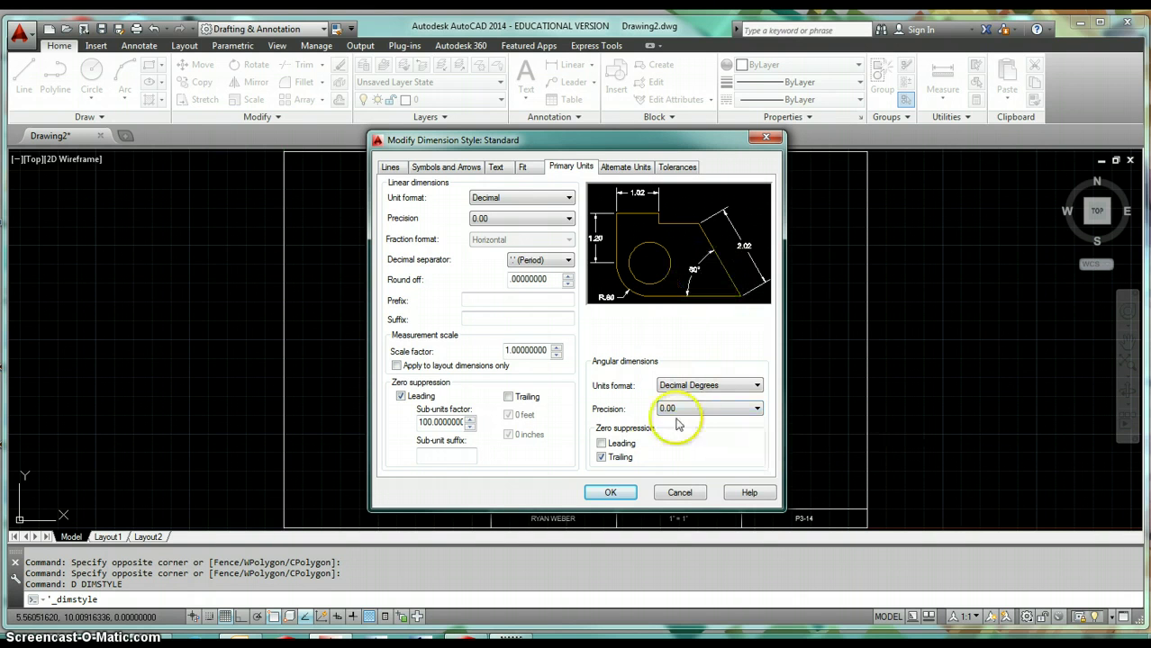
left_click(616, 457)
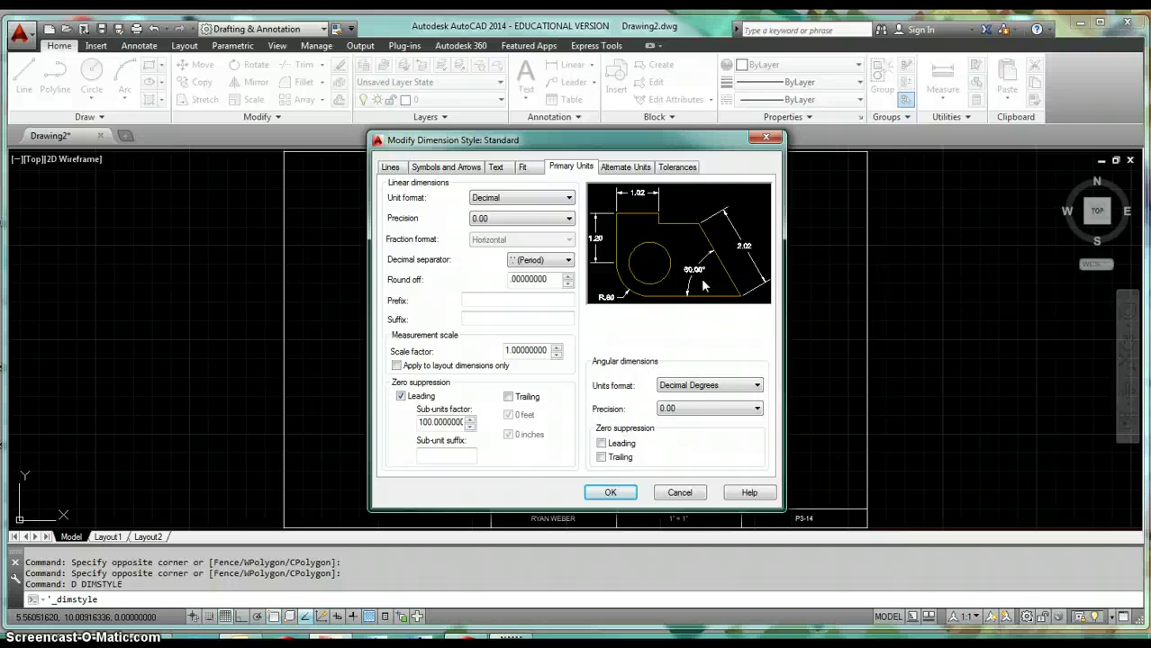
left_click(618, 457)
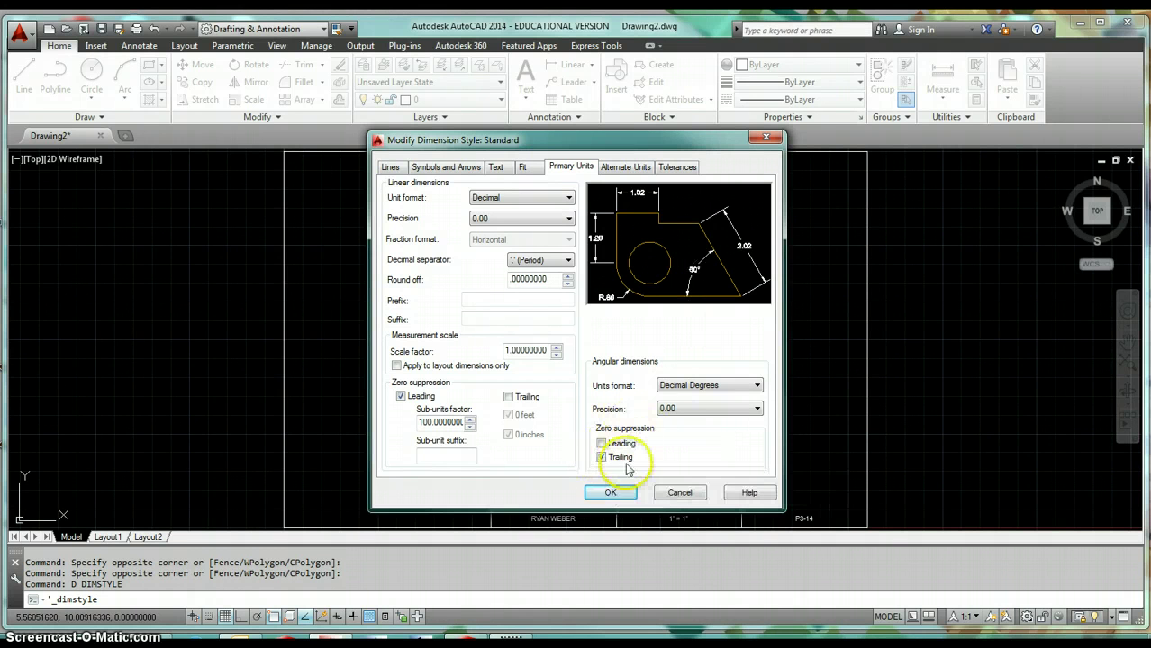
left_click(711, 409)
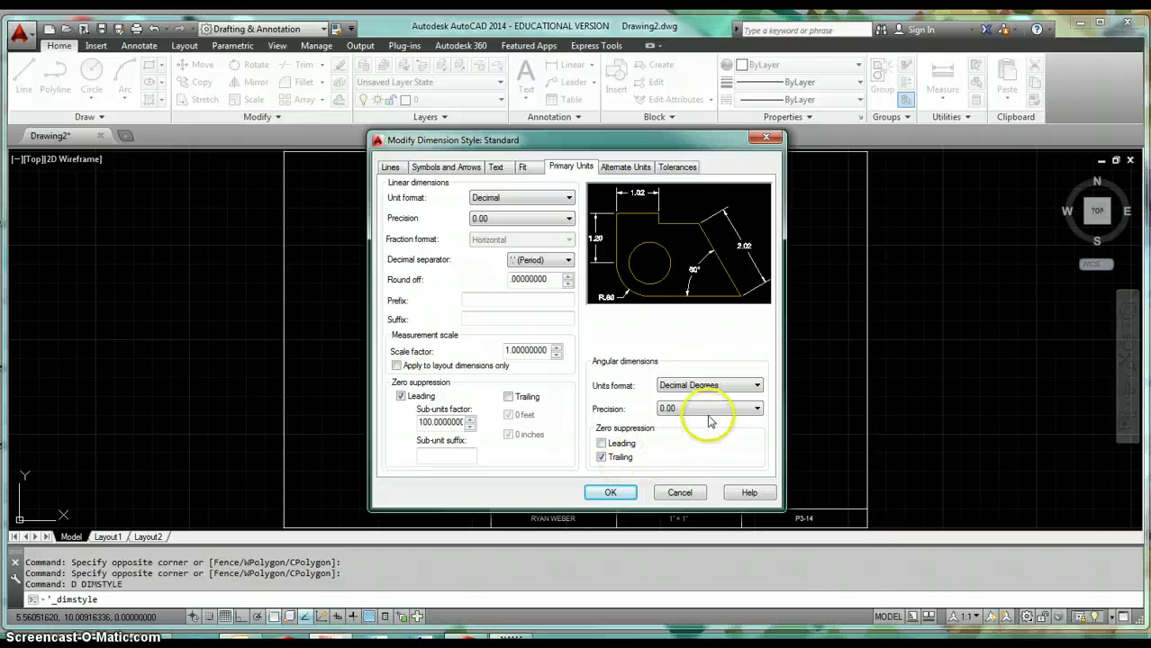
left_click(610, 493)
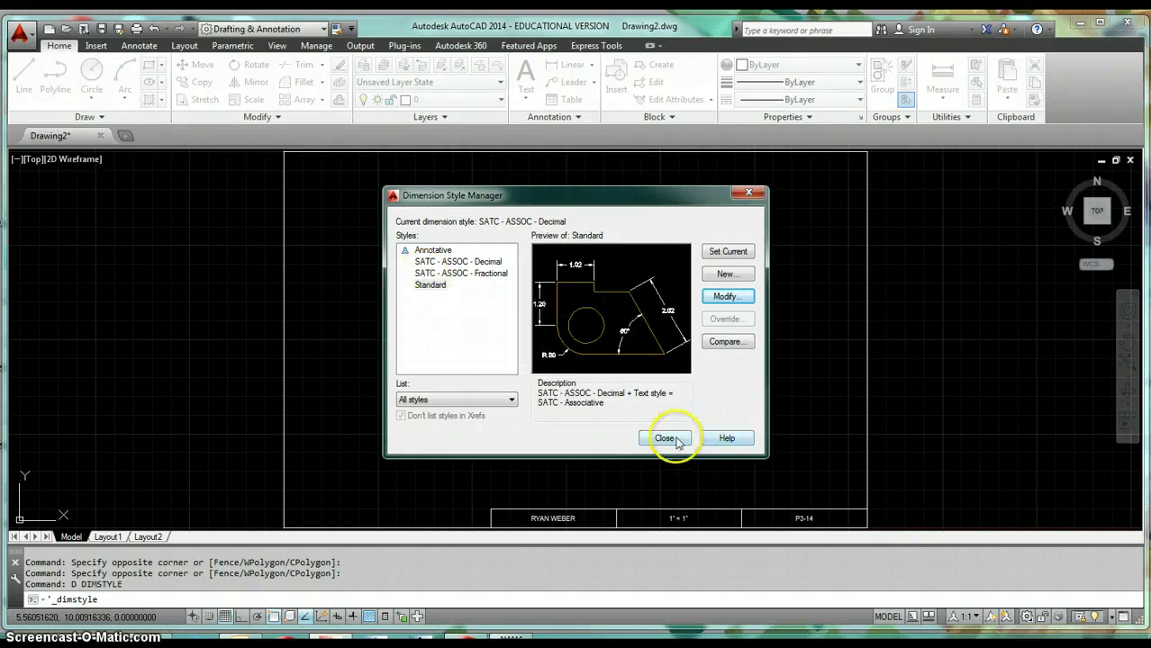
left_click(666, 439)
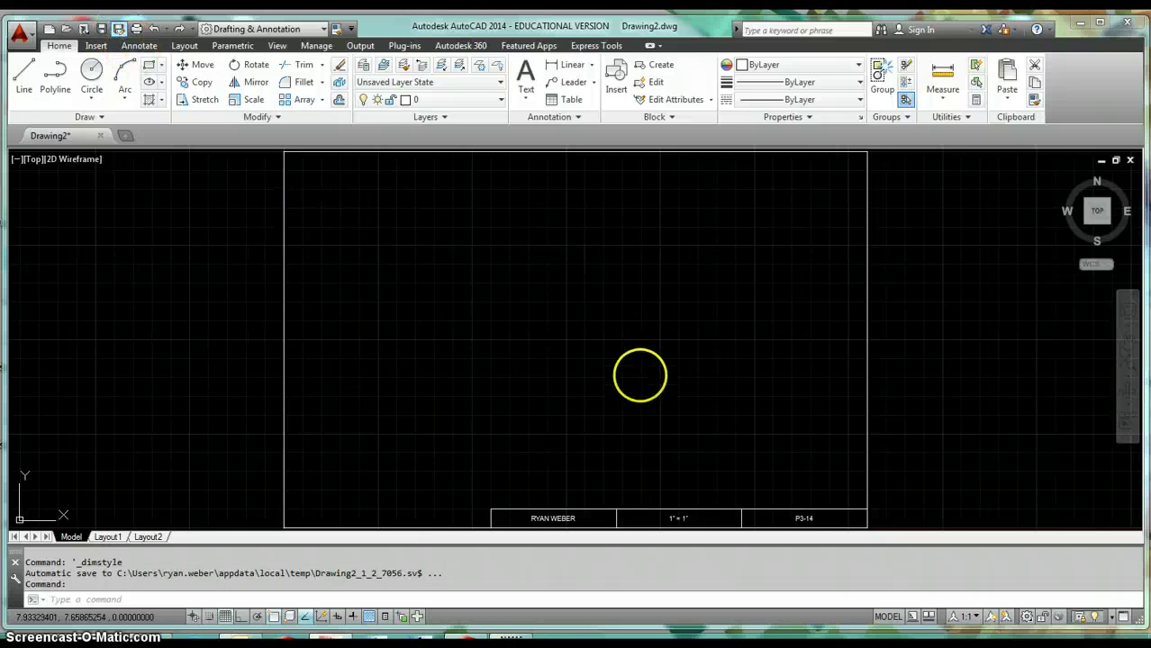
- Save the drawing as an AutoCAD Drawing Template over the existing acad.dwt in the Template folder, keeping the default template options with English measurement
key("ctrl+shift+s")
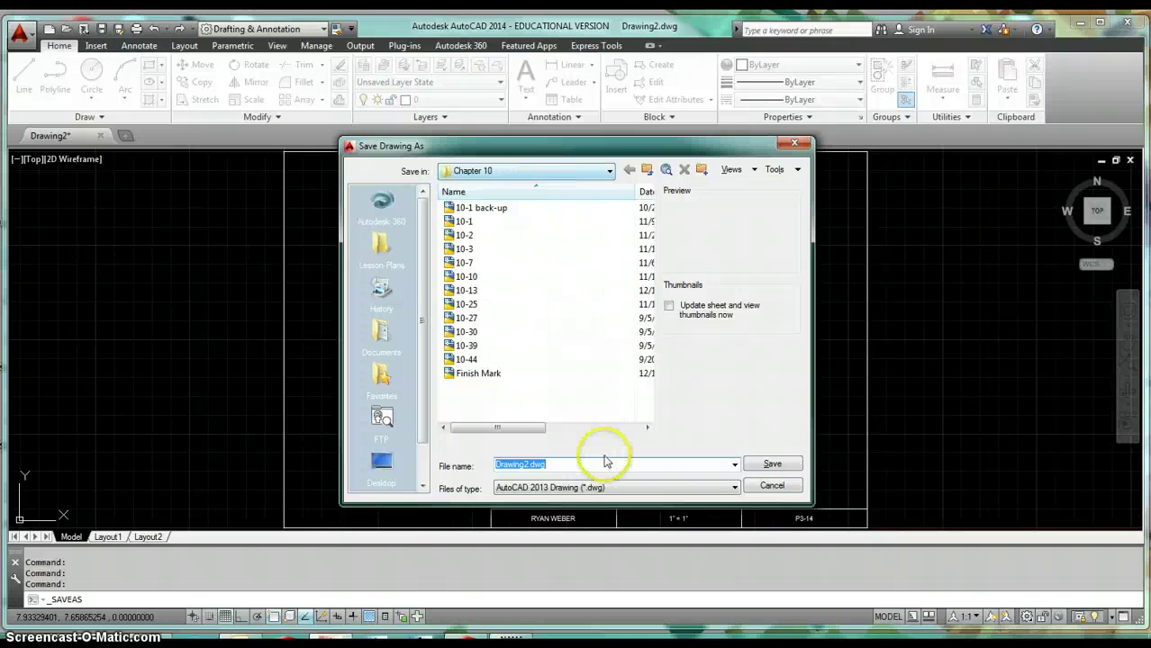
left_click(601, 488)
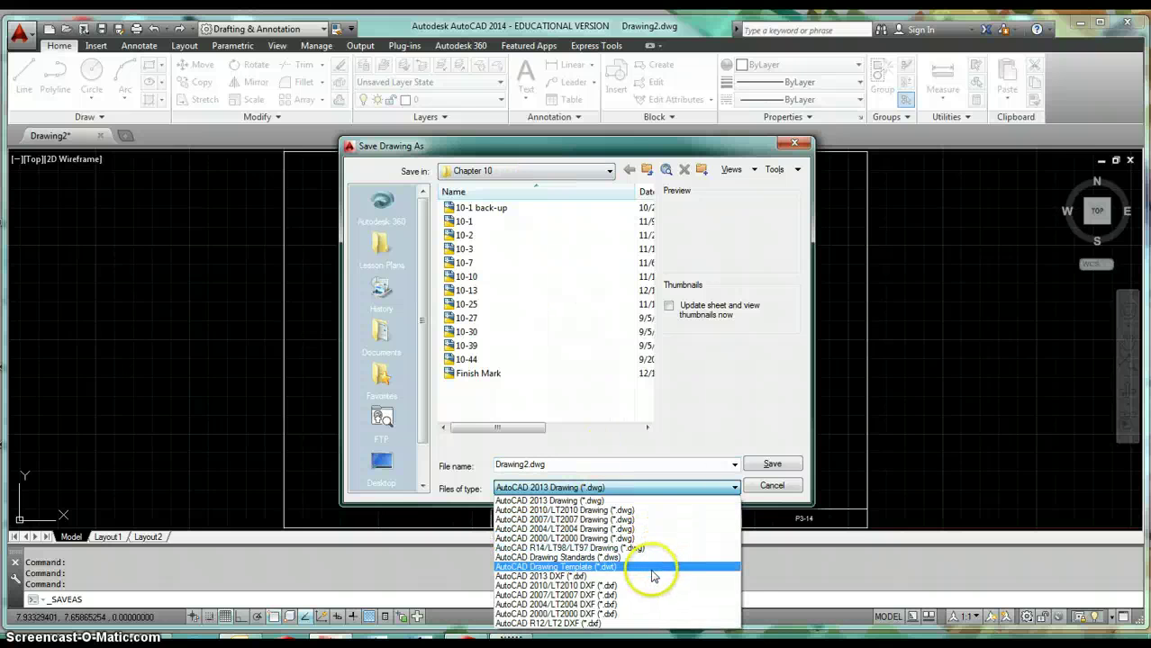
left_click(639, 568)
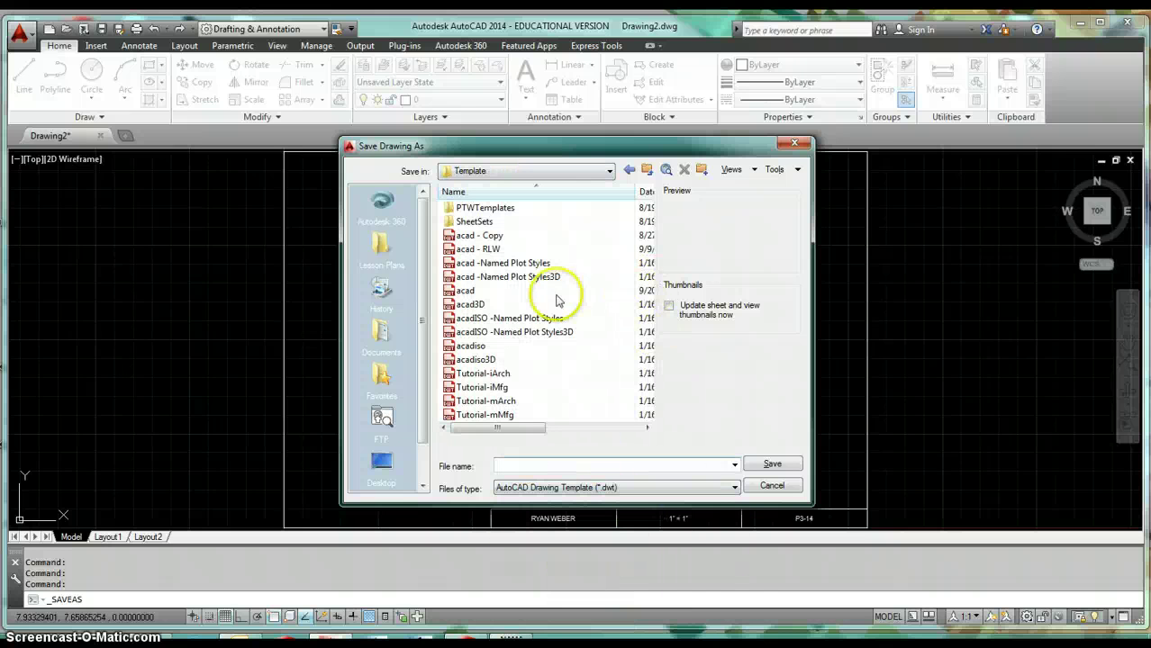
left_click(477, 292)
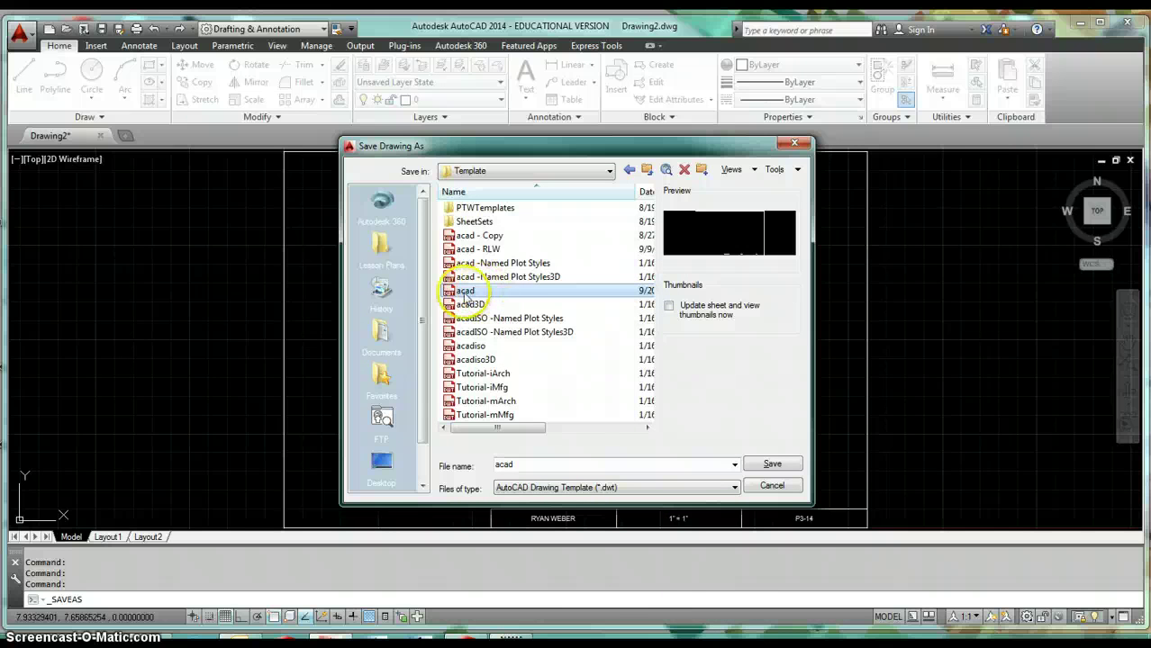
left_click(771, 465)
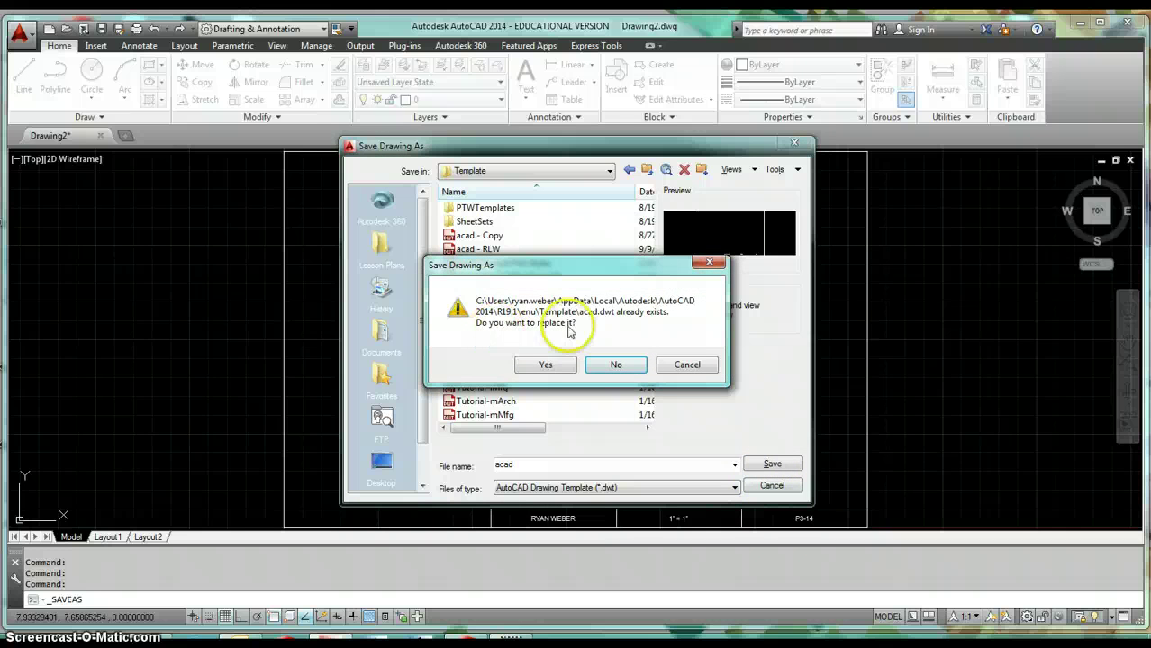
left_click(545, 365)
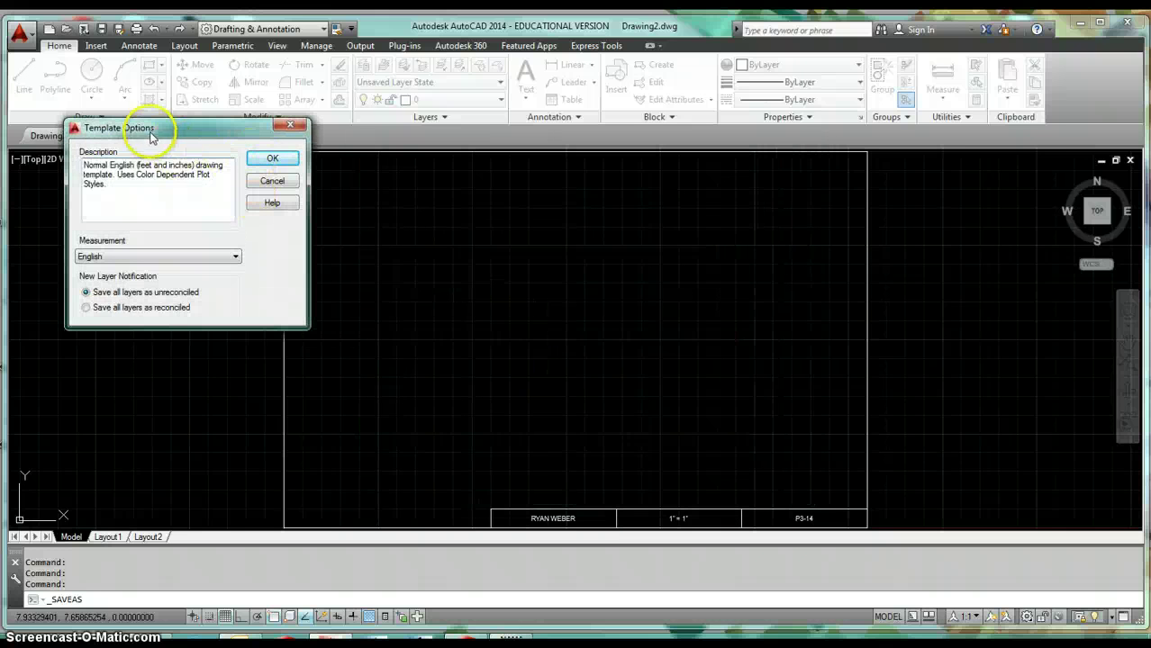
left_click(269, 160)
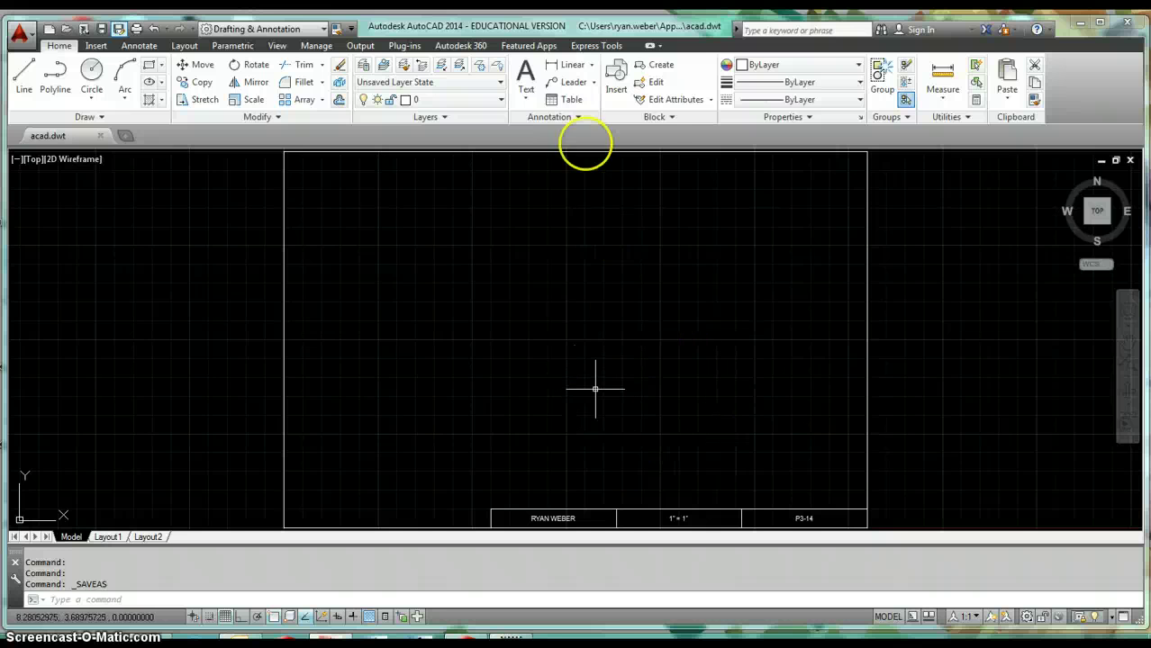
left_click(549, 119)
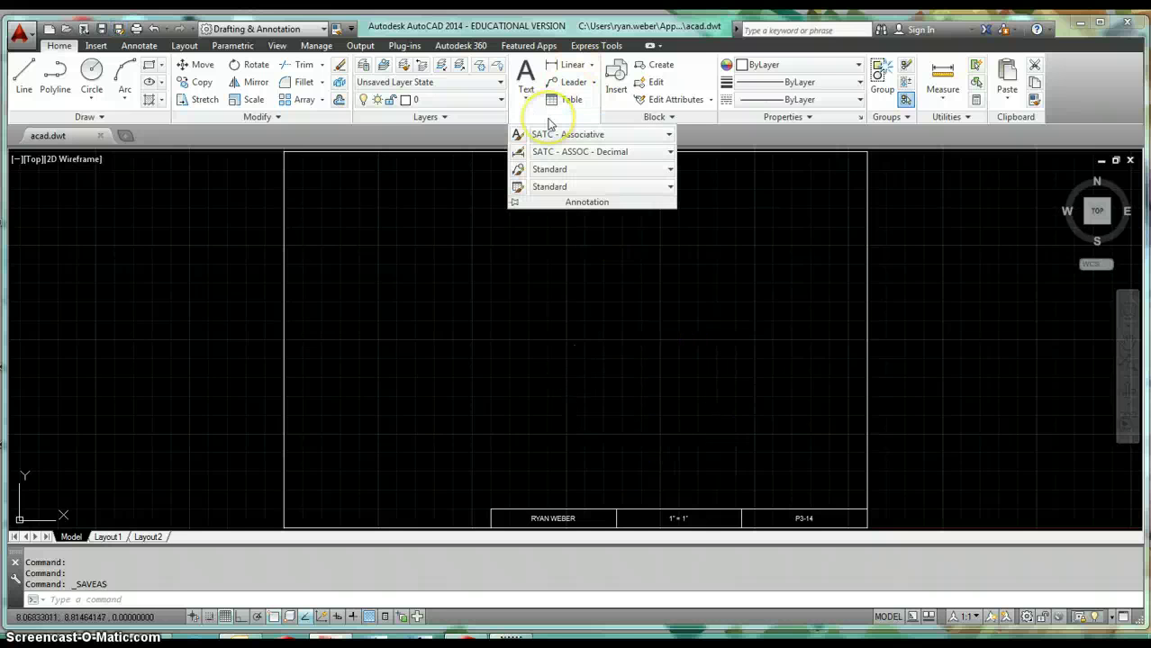
left_click(587, 194)
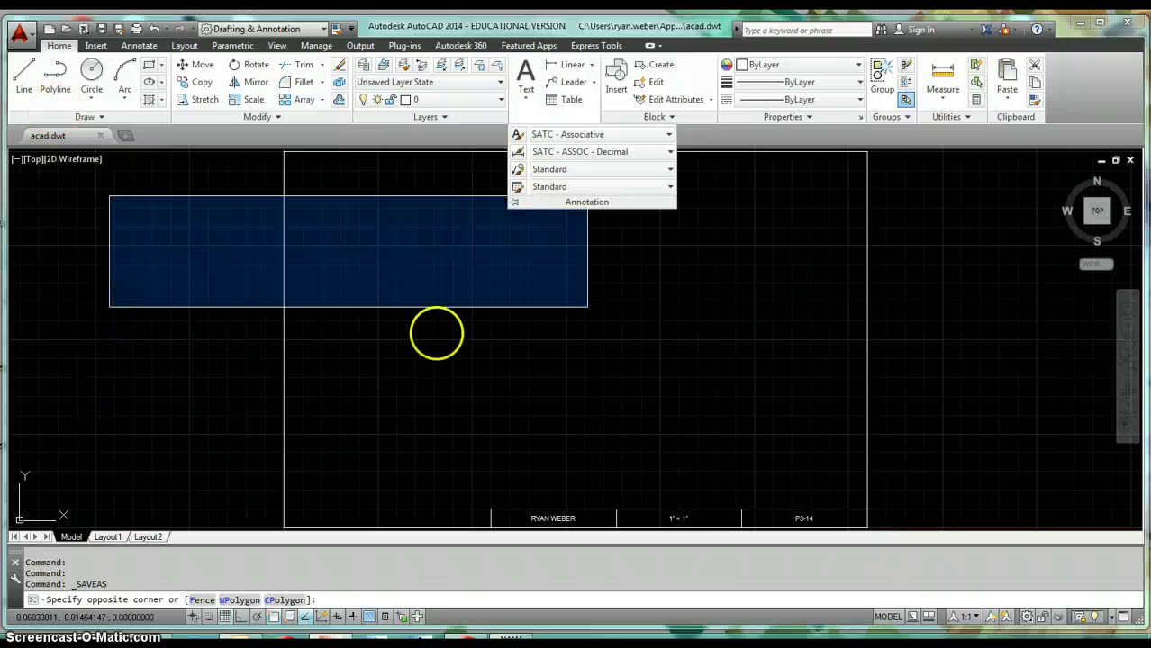
left_click(581, 300)
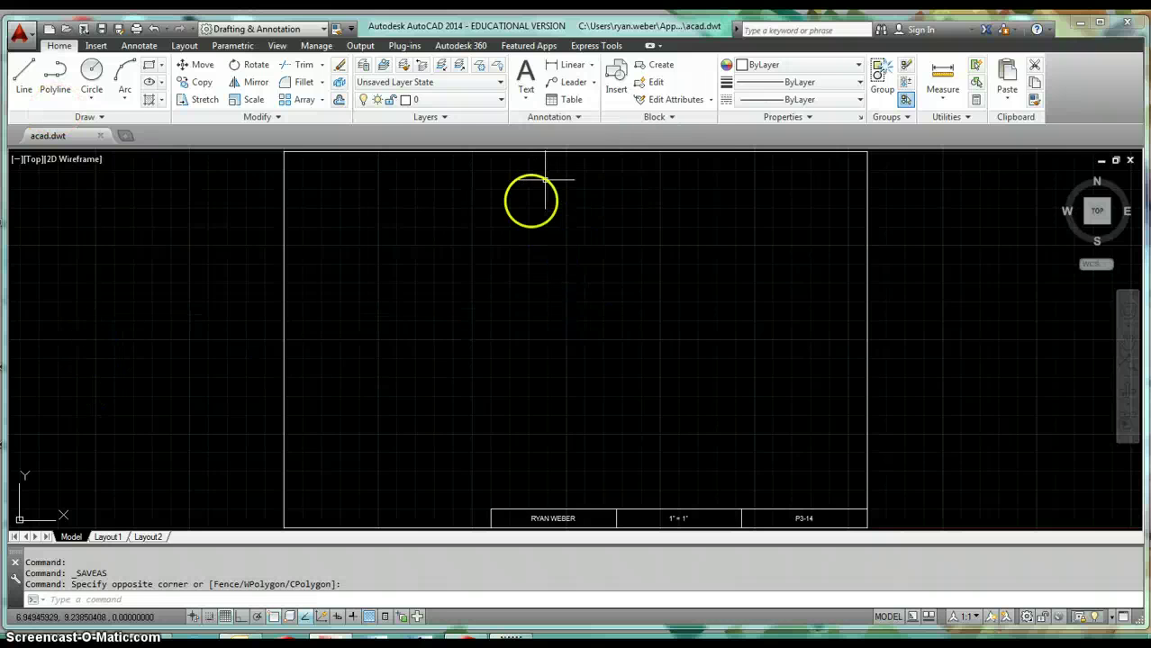
- Check the Standard style's preview in the Dimension Style Manager, then close the manager without making changes
left_click(551, 117)
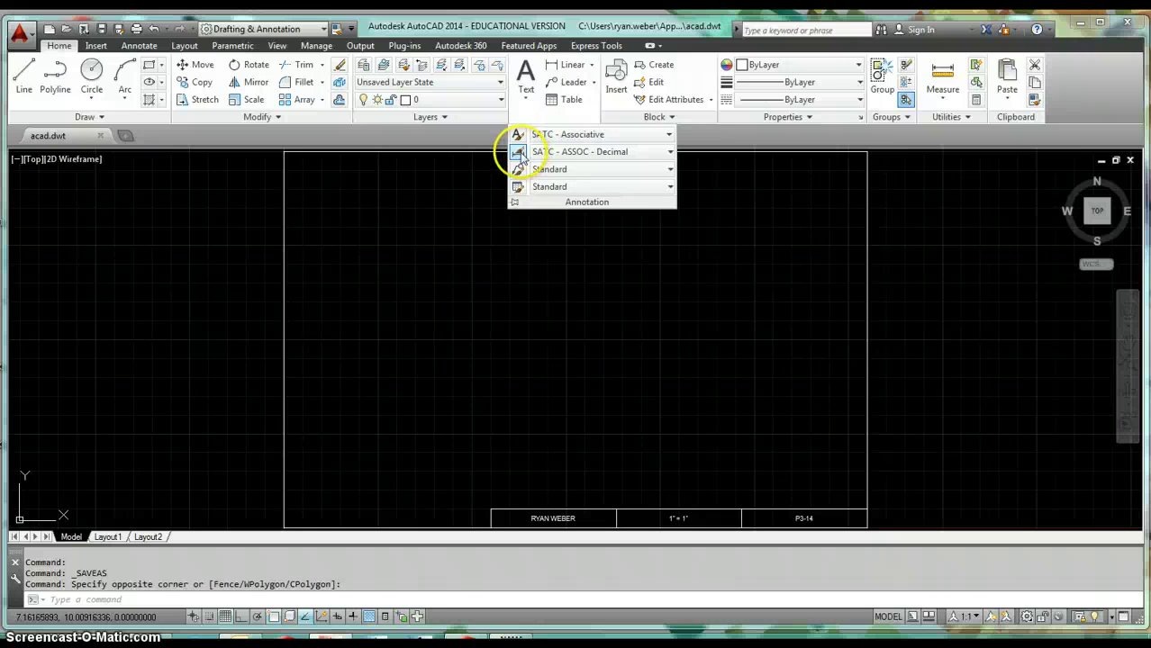
left_click(519, 155)
left_click(430, 286)
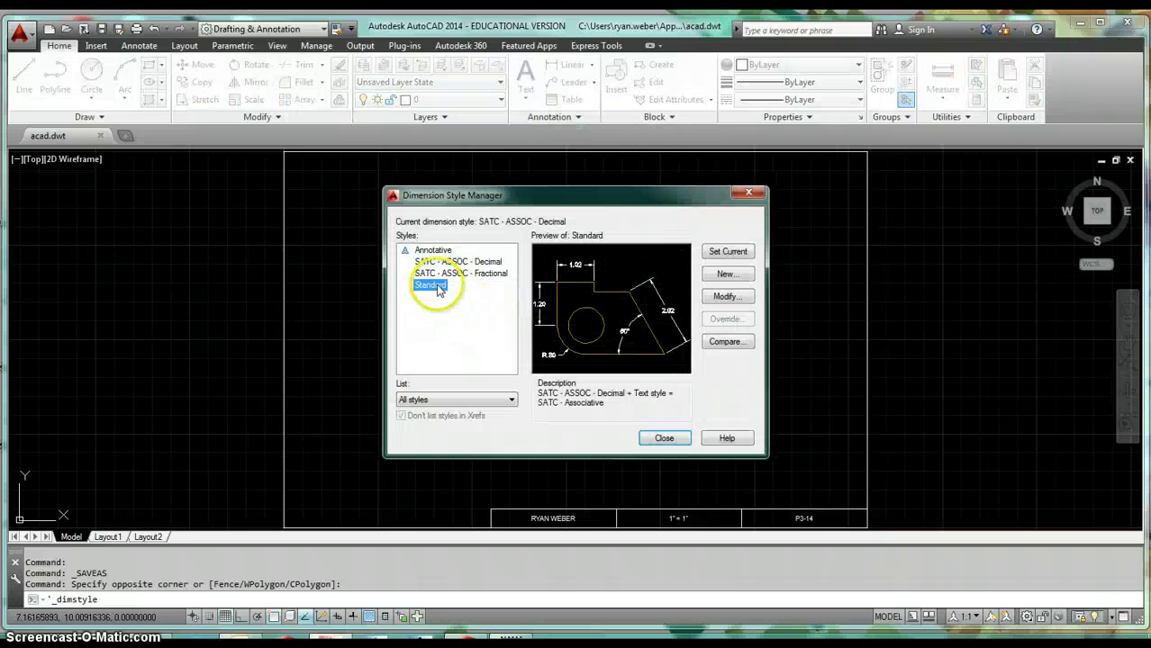
left_click(663, 438)
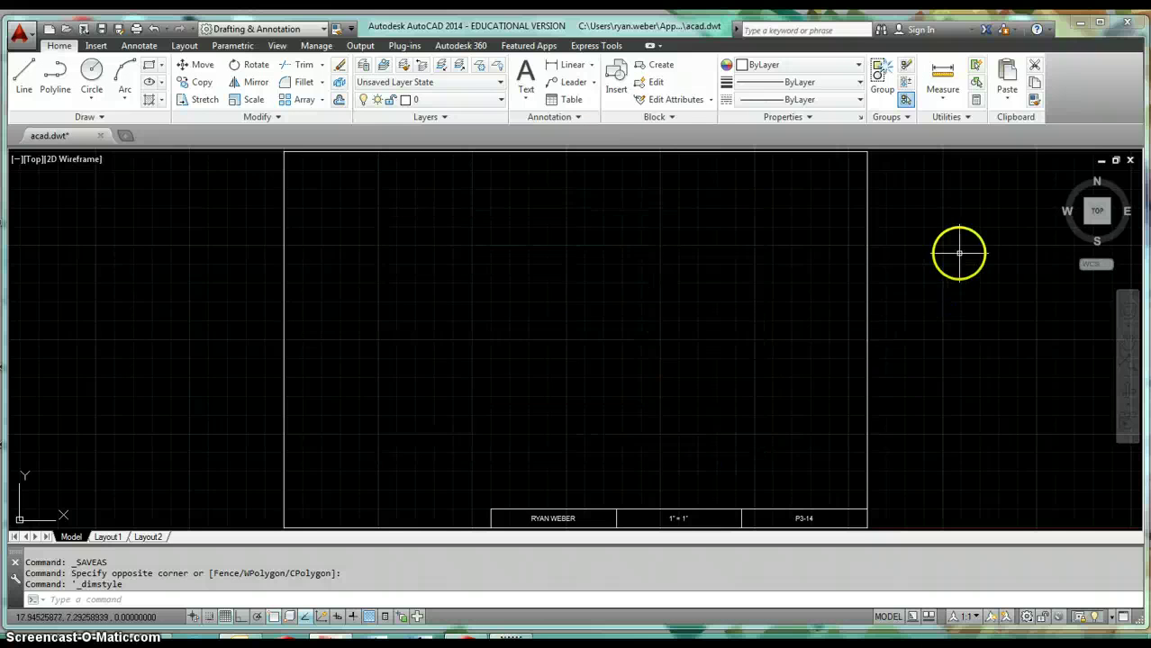